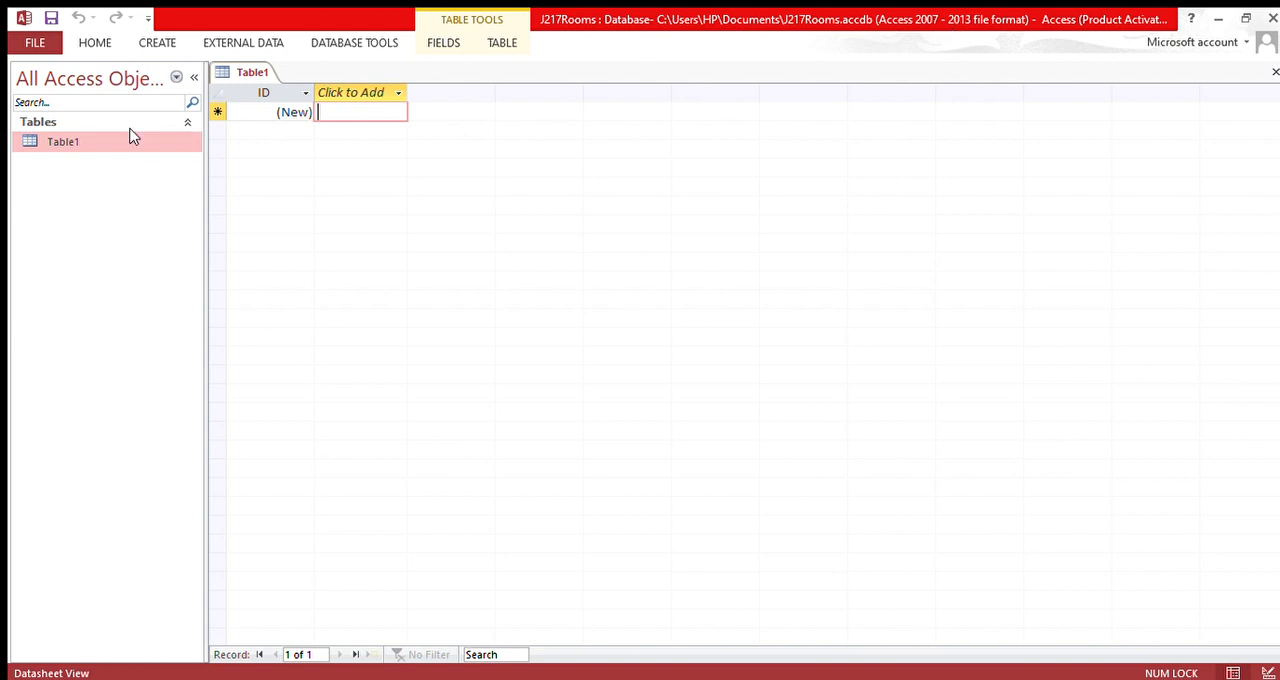
# Step: Open the J217ROOMS table and switch it to Design View
pyautogui.click(95, 140)
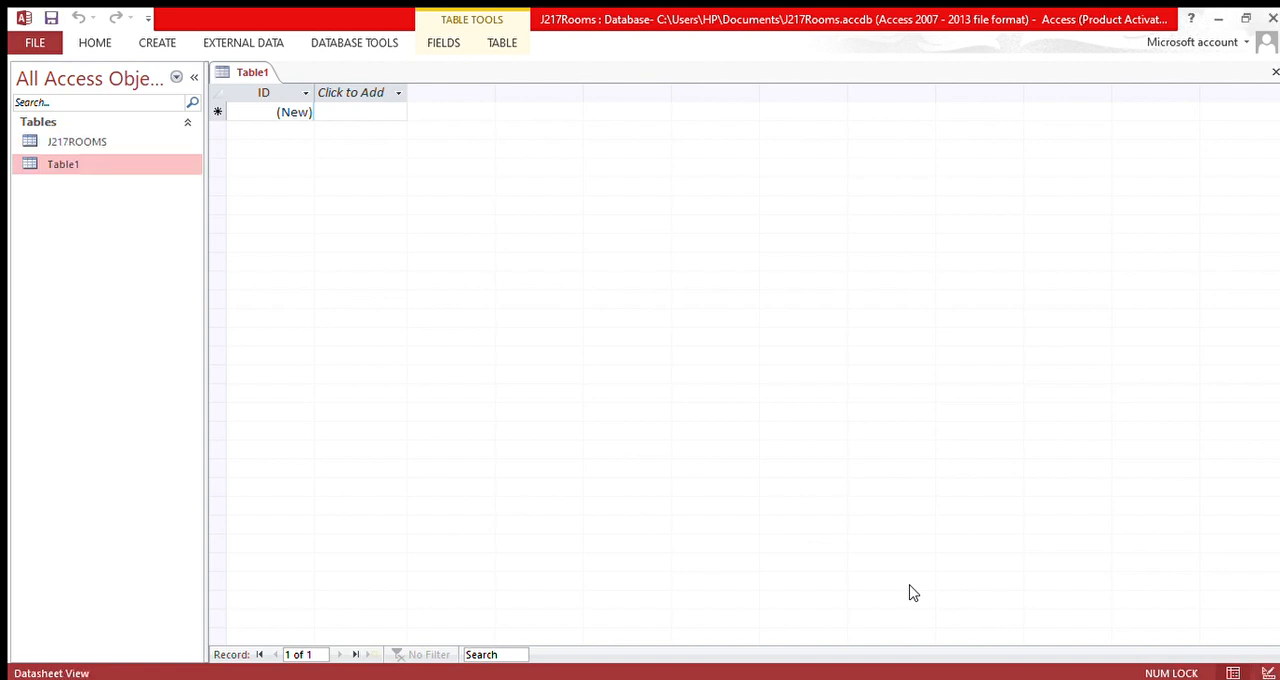
pyautogui.click(77, 143)
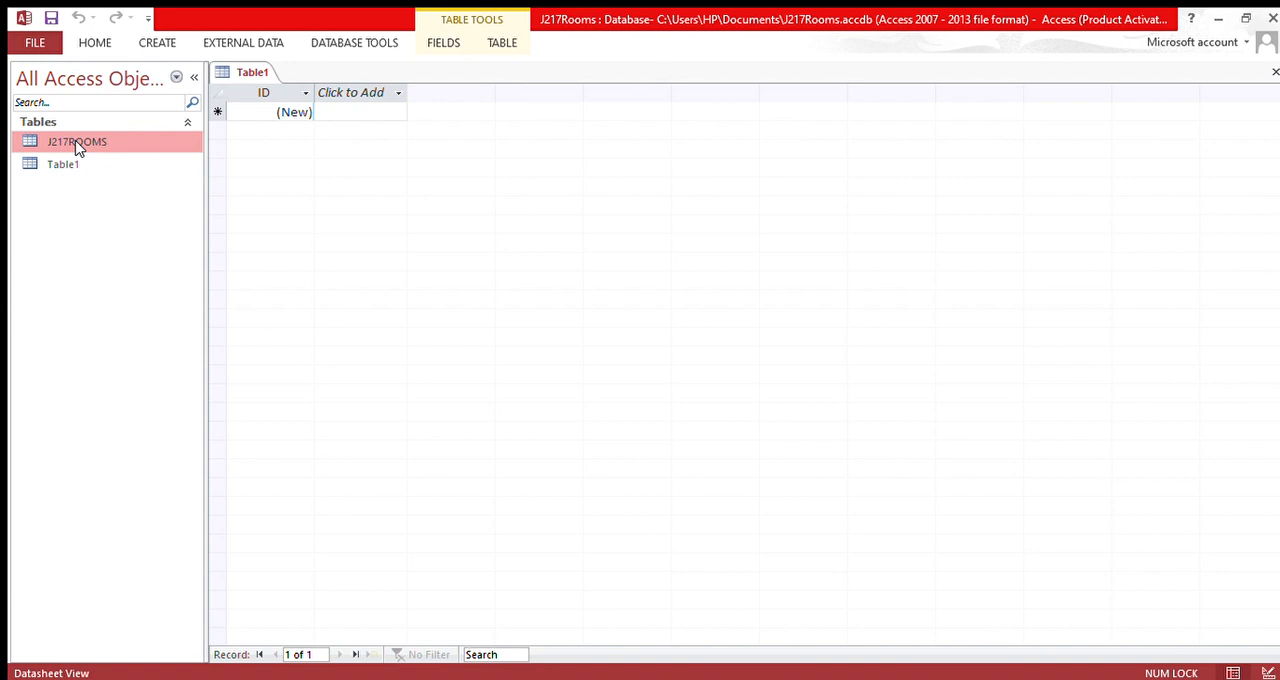
pyautogui.doubleClick(155, 144)
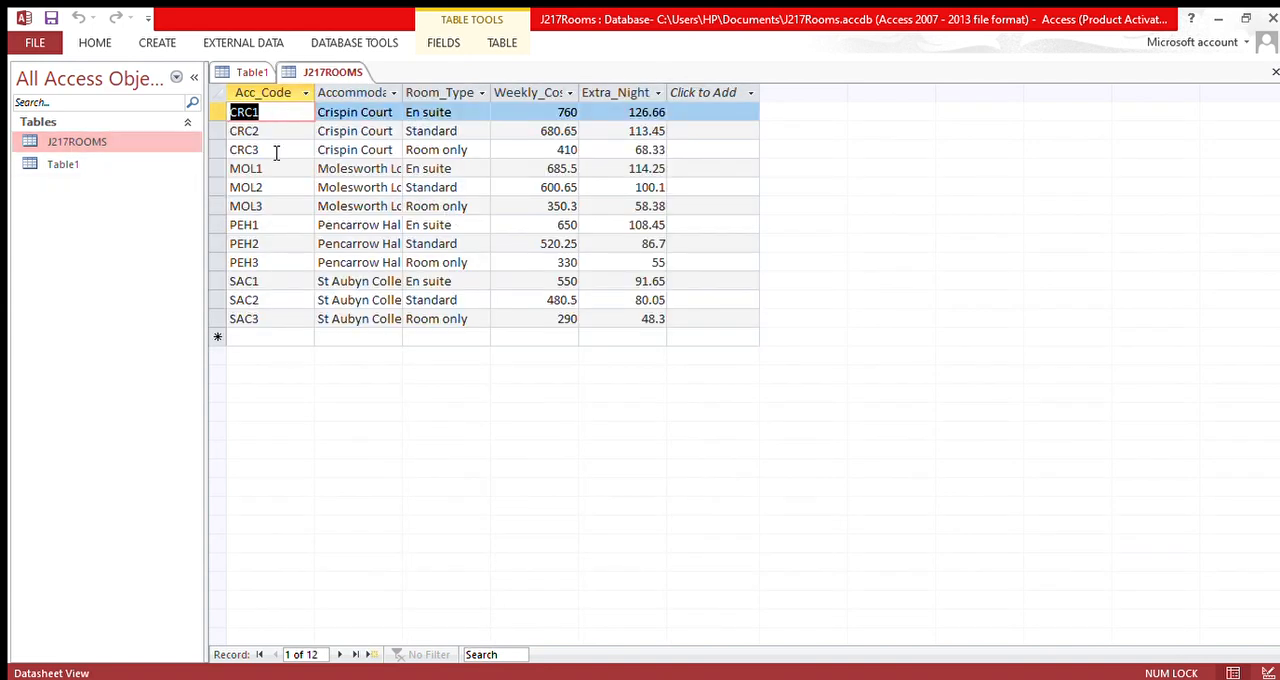
pyautogui.click(272, 150)
pyautogui.click(144, 146)
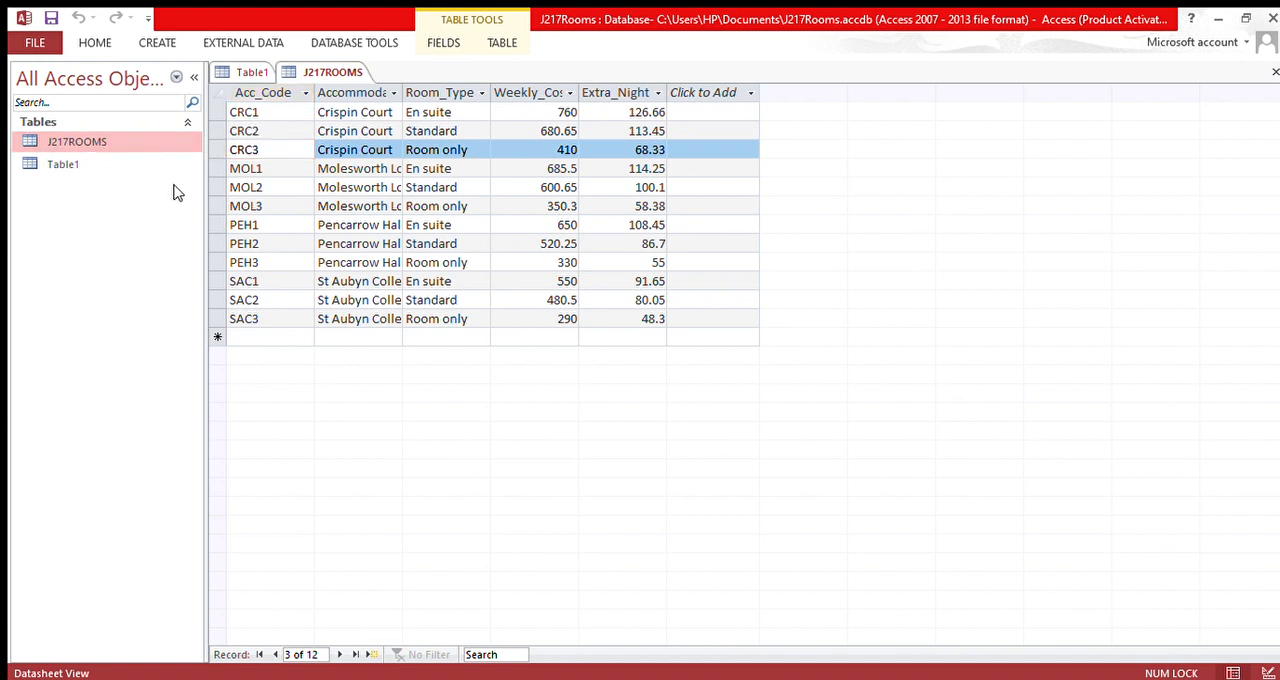
pyautogui.hotkey('ctrl', 'Return')
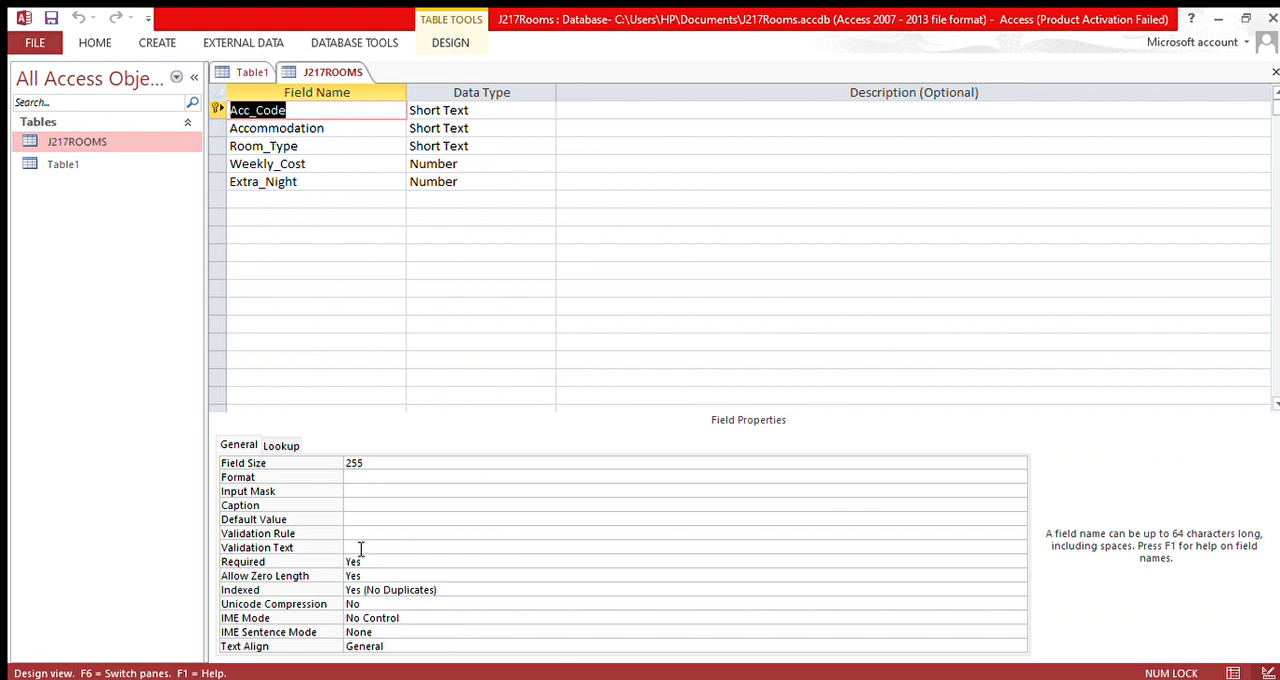
# Step: Change the data type of the Weekly_Cost field to Currency
pyautogui.click(349, 538)
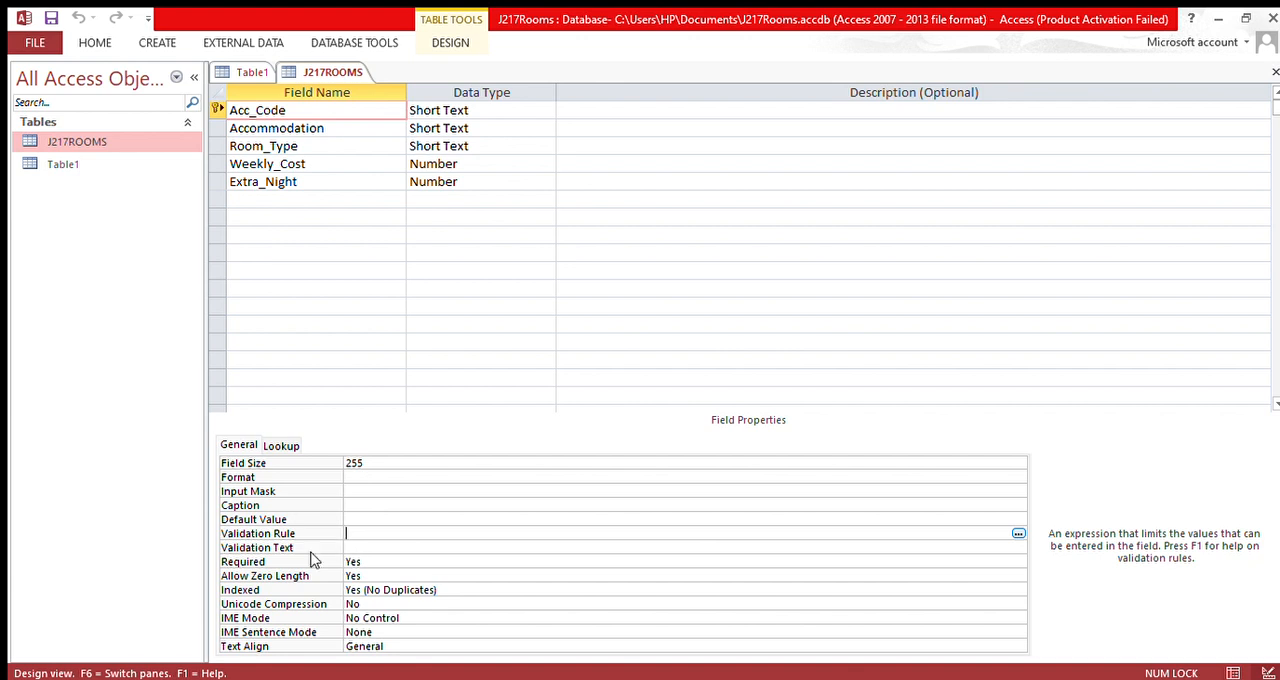
pyautogui.click(395, 163)
pyautogui.click(458, 128)
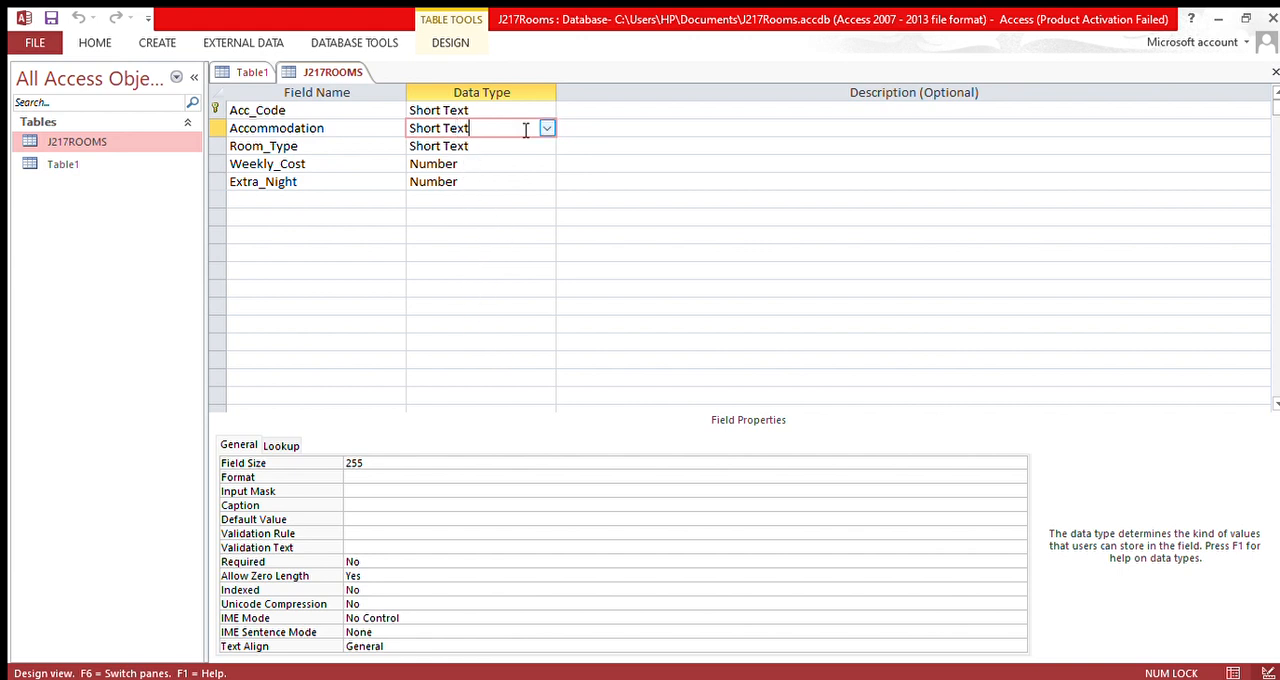
pyautogui.click(623, 168)
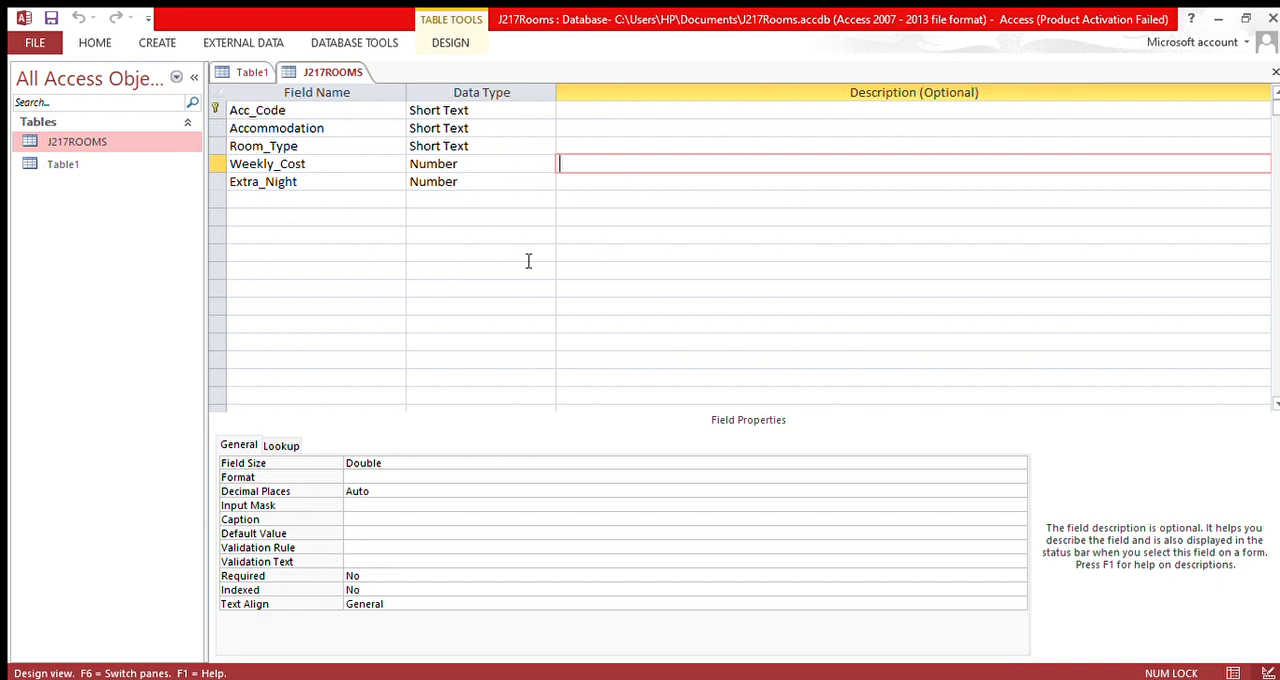
pyautogui.click(527, 148)
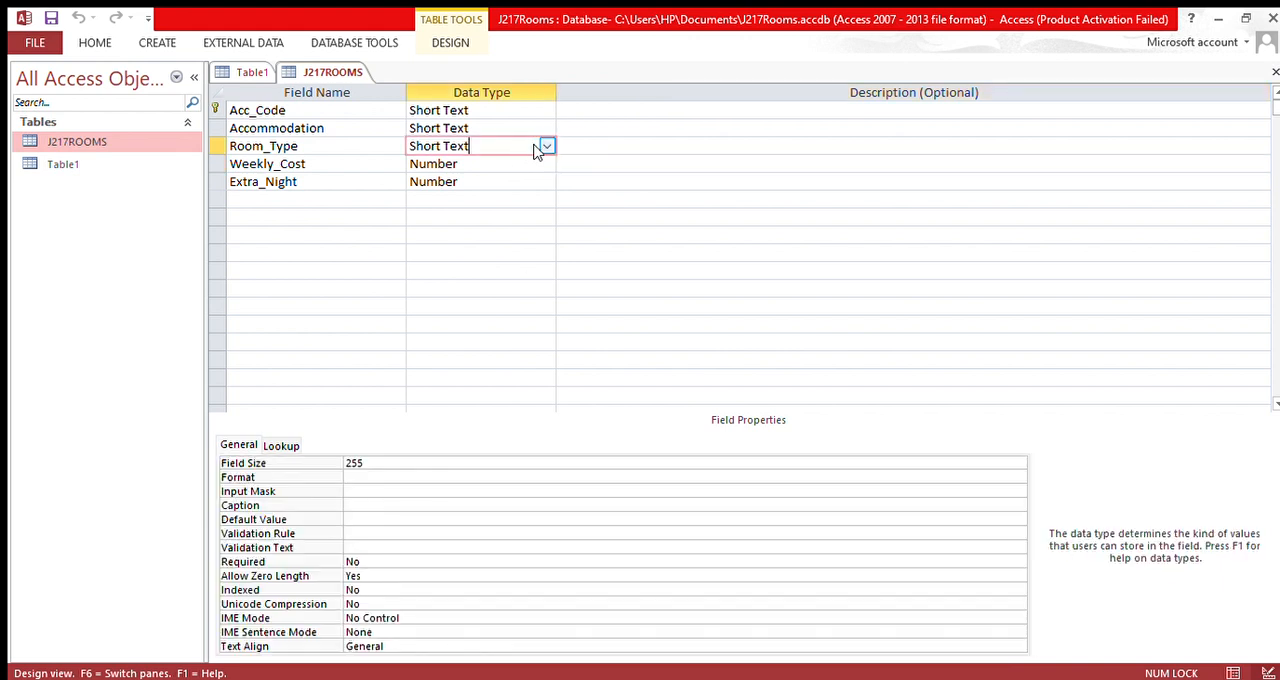
pyautogui.click(540, 169)
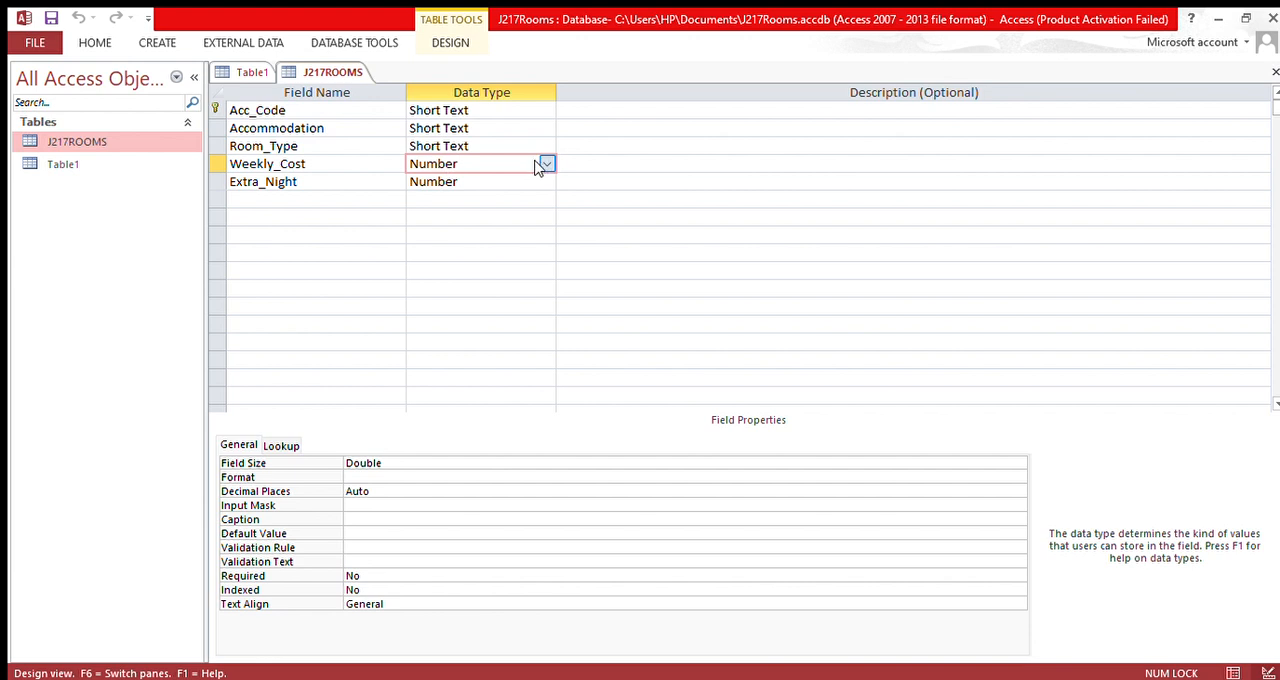
pyautogui.click(468, 242)
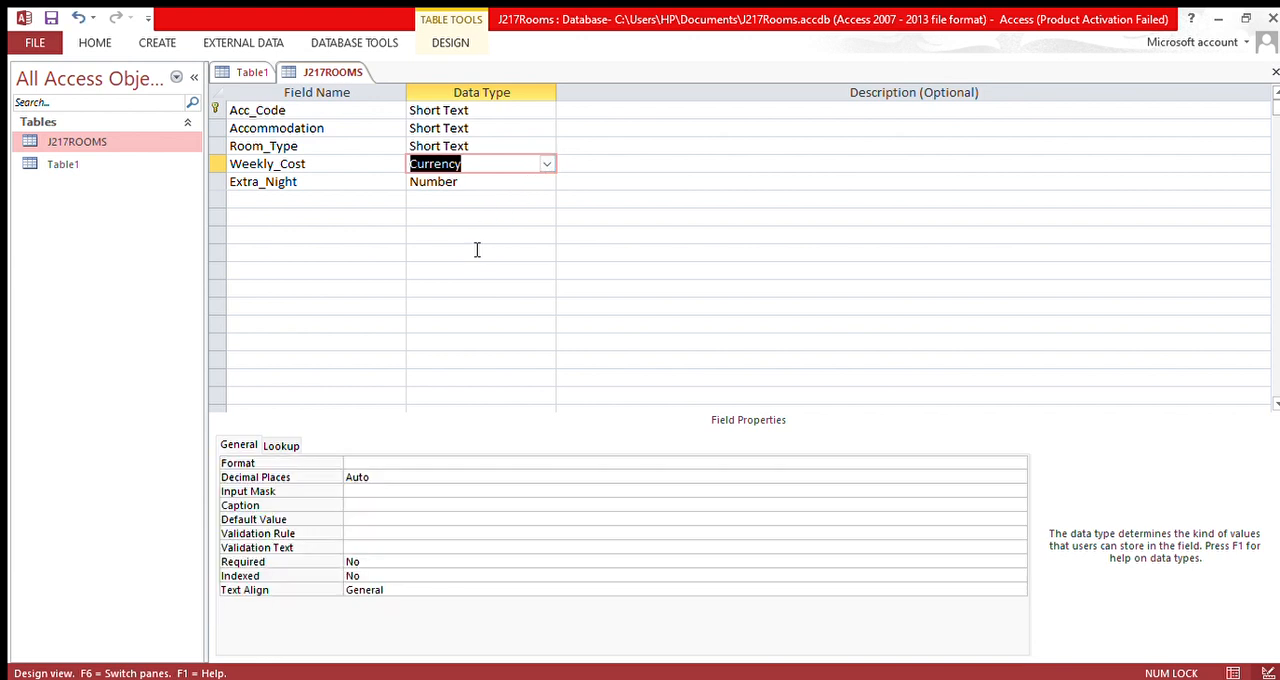
# Step: Set the Format property of the Weekly_Cost field to Currency
pyautogui.click(976, 467)
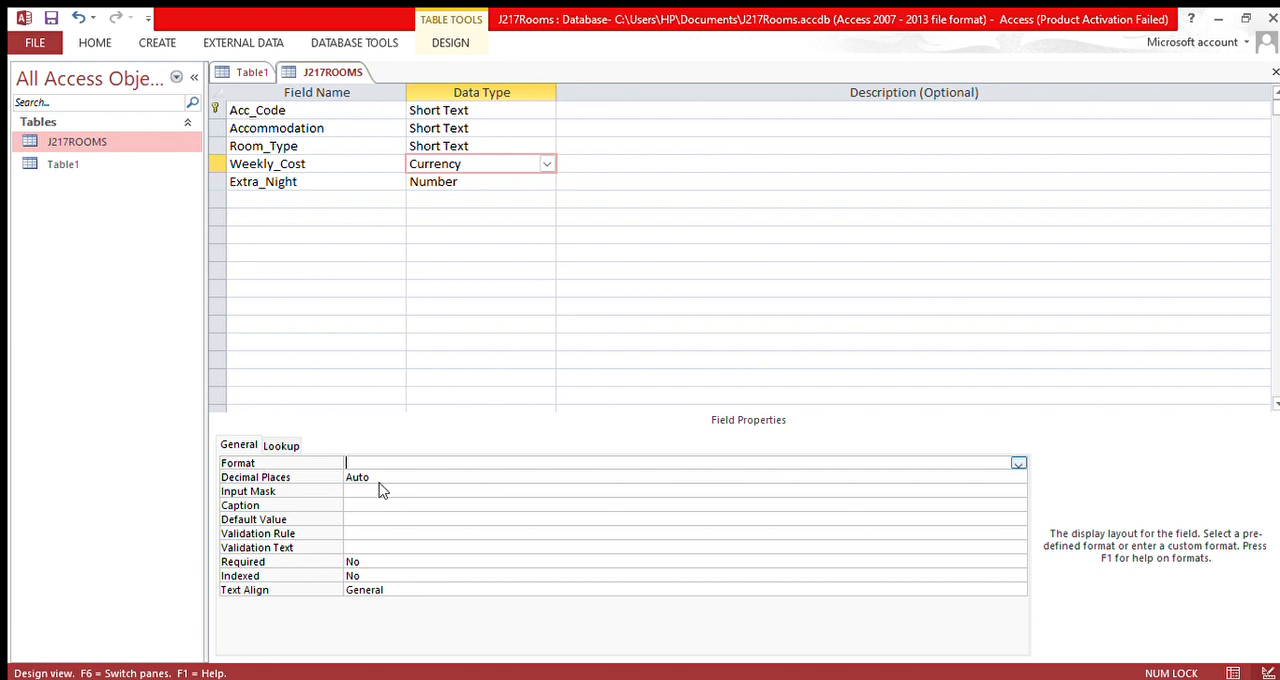
pyautogui.click(382, 488)
pyautogui.click(372, 466)
pyautogui.doubleClick(397, 468)
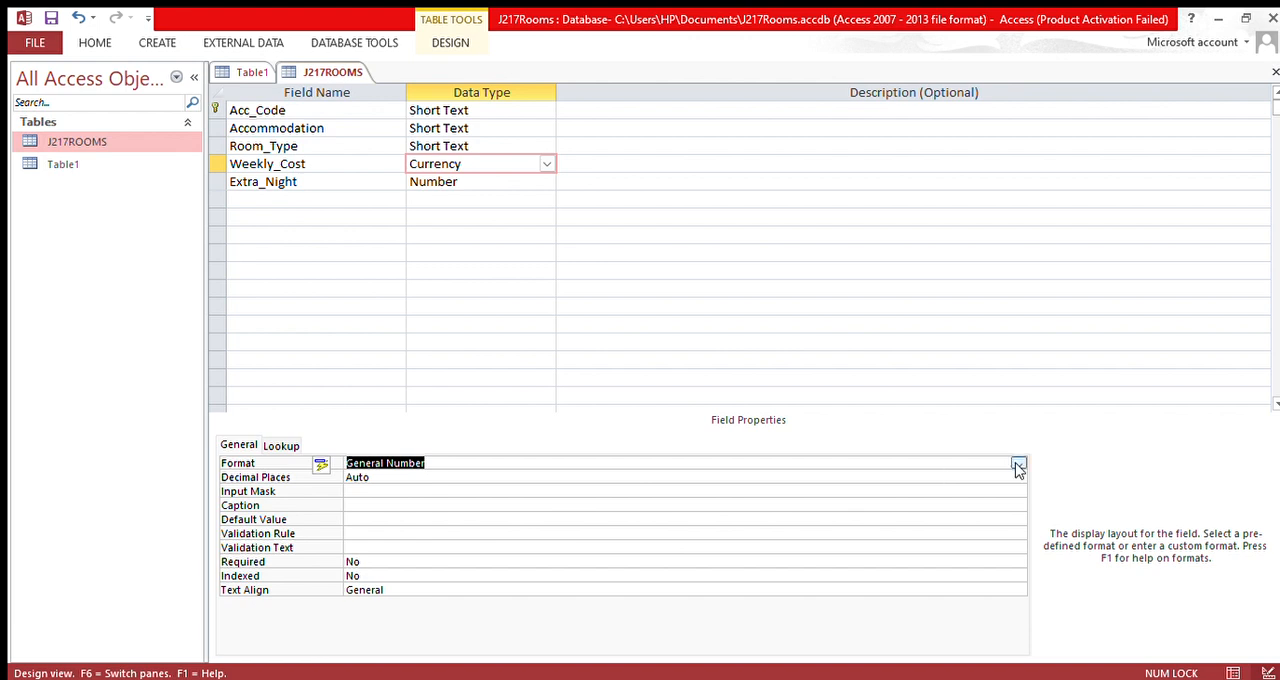
pyautogui.press('Escape')
pyautogui.click(253, 463)
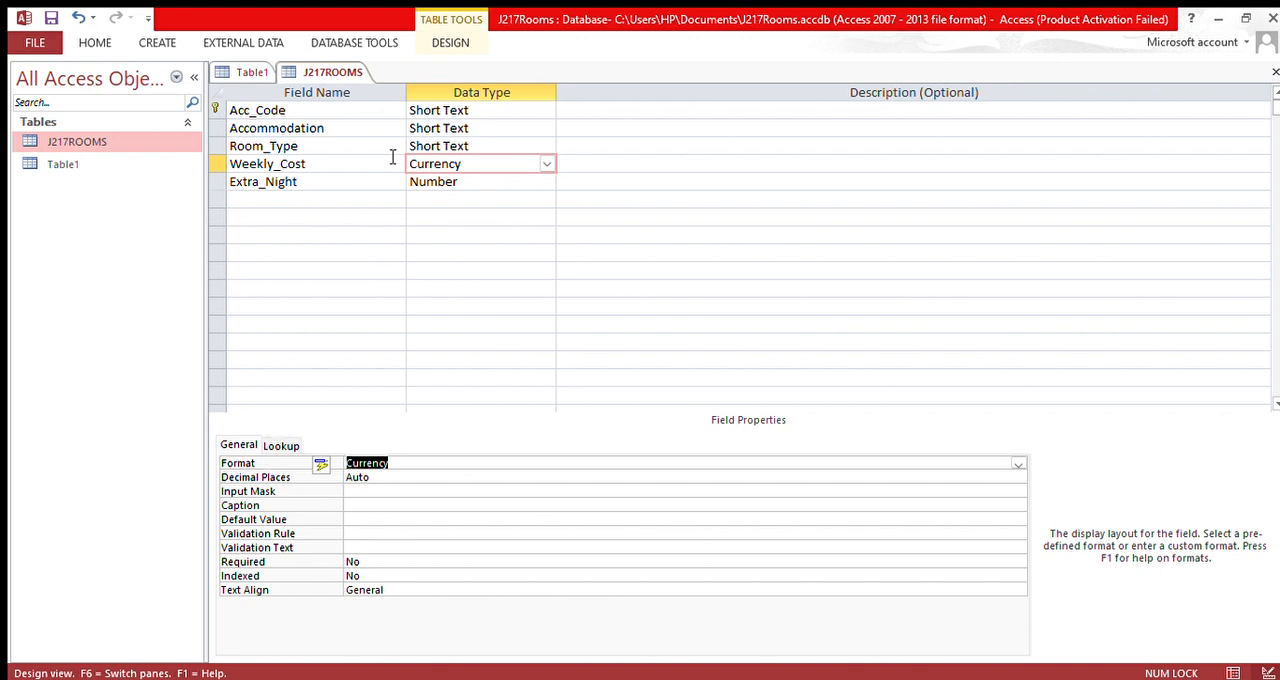
# Step: Change the data type of the Extra_Night field to Currency
pyautogui.click(359, 188)
pyautogui.click(497, 190)
pyautogui.click(542, 184)
pyautogui.click(488, 261)
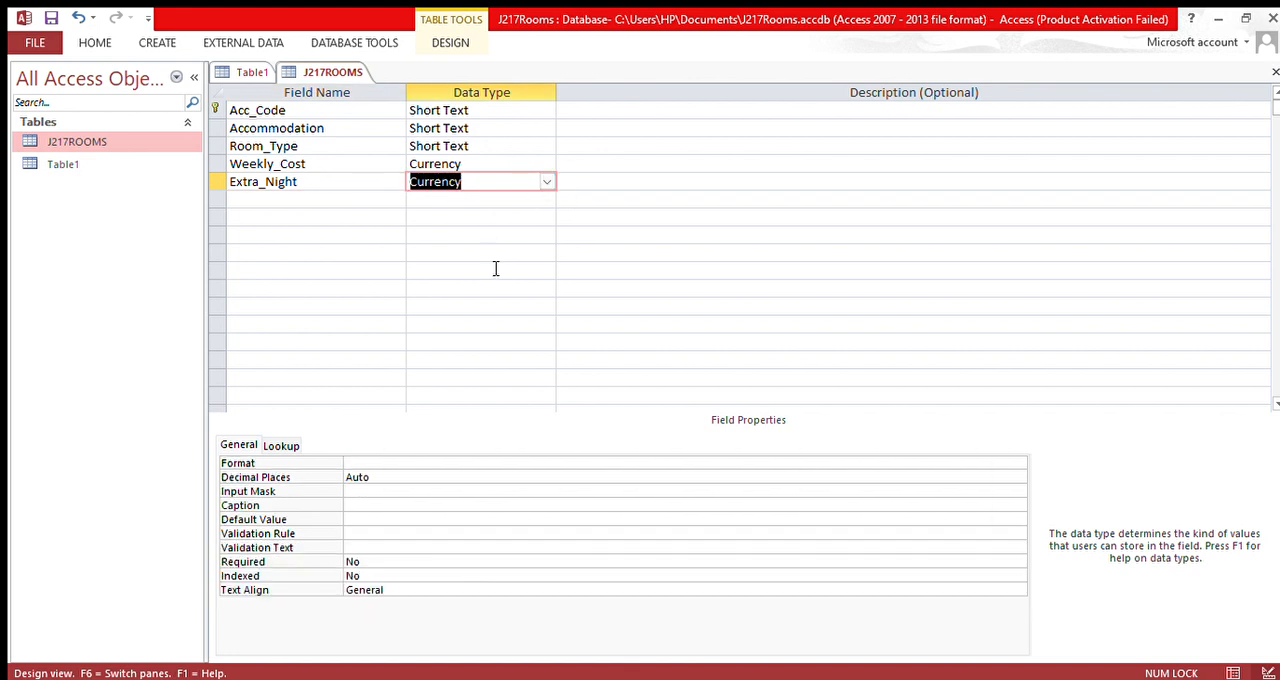
pyautogui.click(438, 537)
pyautogui.click(274, 447)
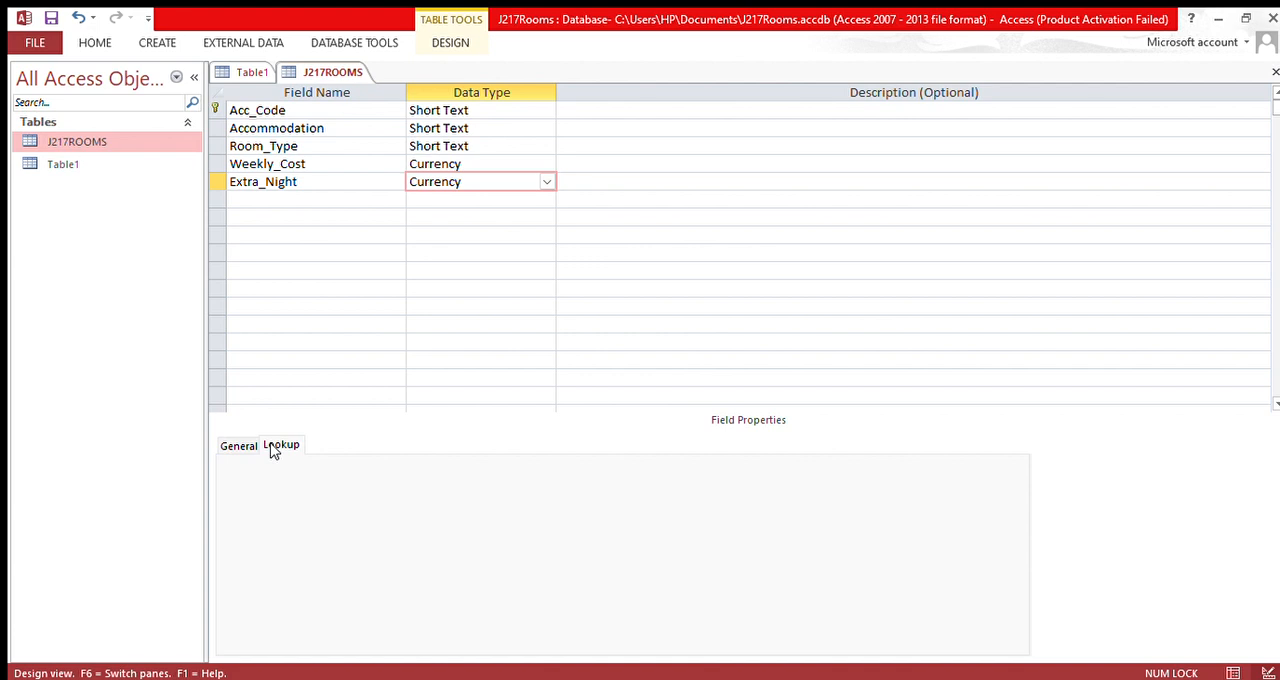
pyautogui.click(246, 448)
# Step: Save the J217ROOMS table design and show its records in Datasheet View
pyautogui.click(110, 142)
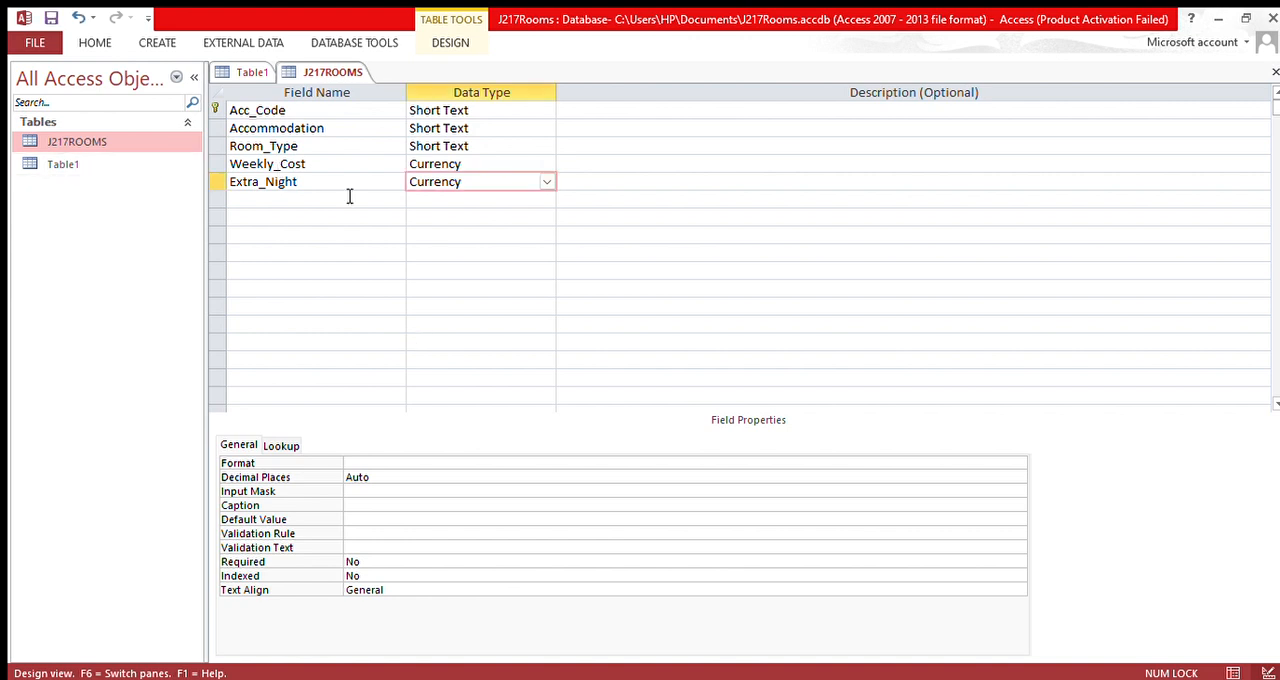
pyautogui.click(132, 146)
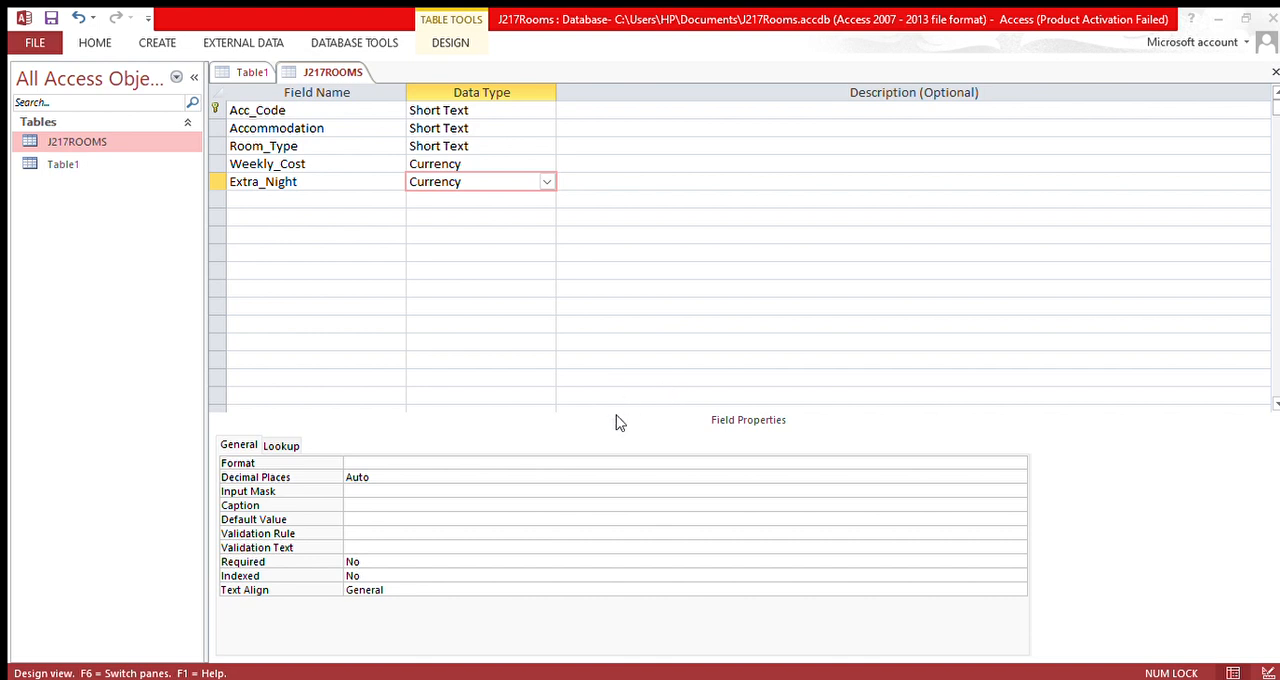
pyautogui.hotkey('ctrl', 's')
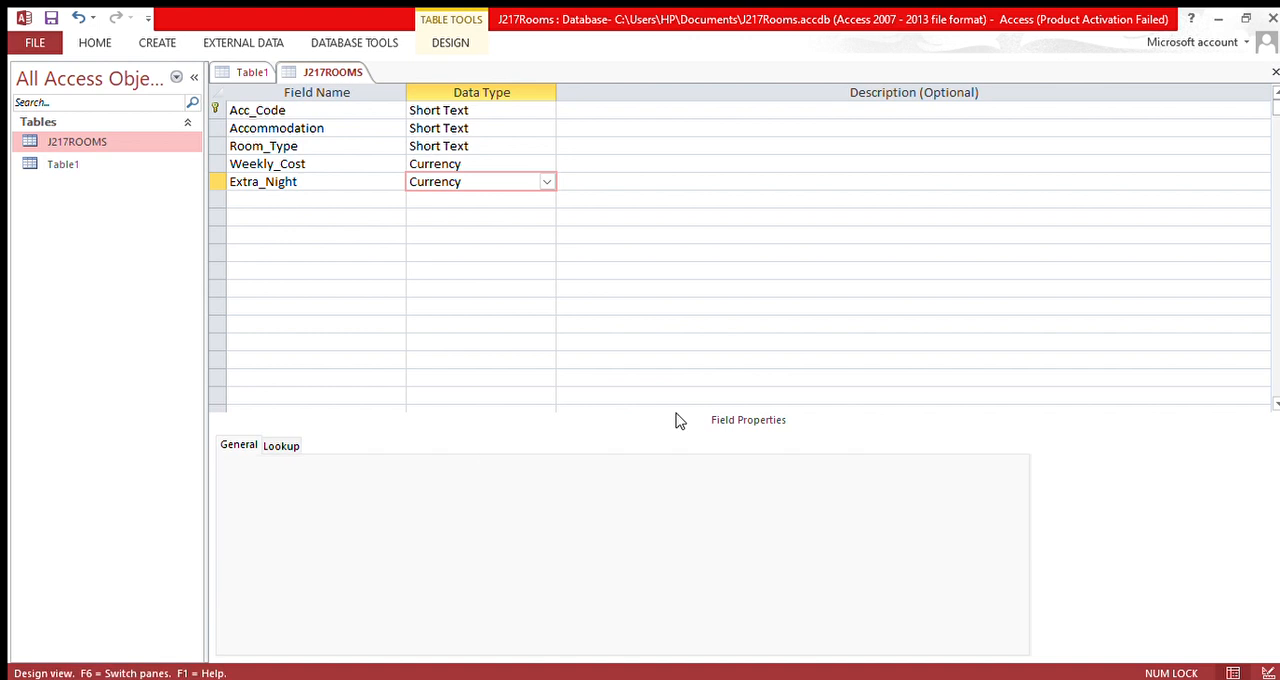
pyautogui.click(88, 143)
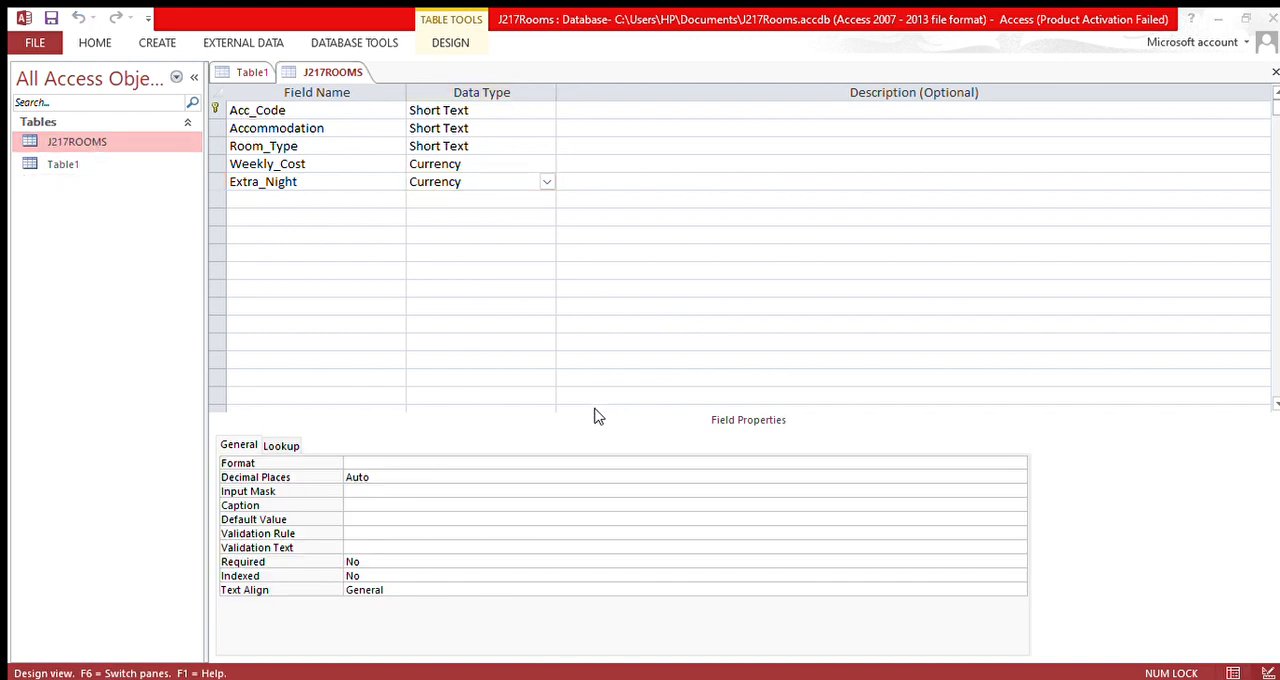
pyautogui.hotkey('ctrl', 's')
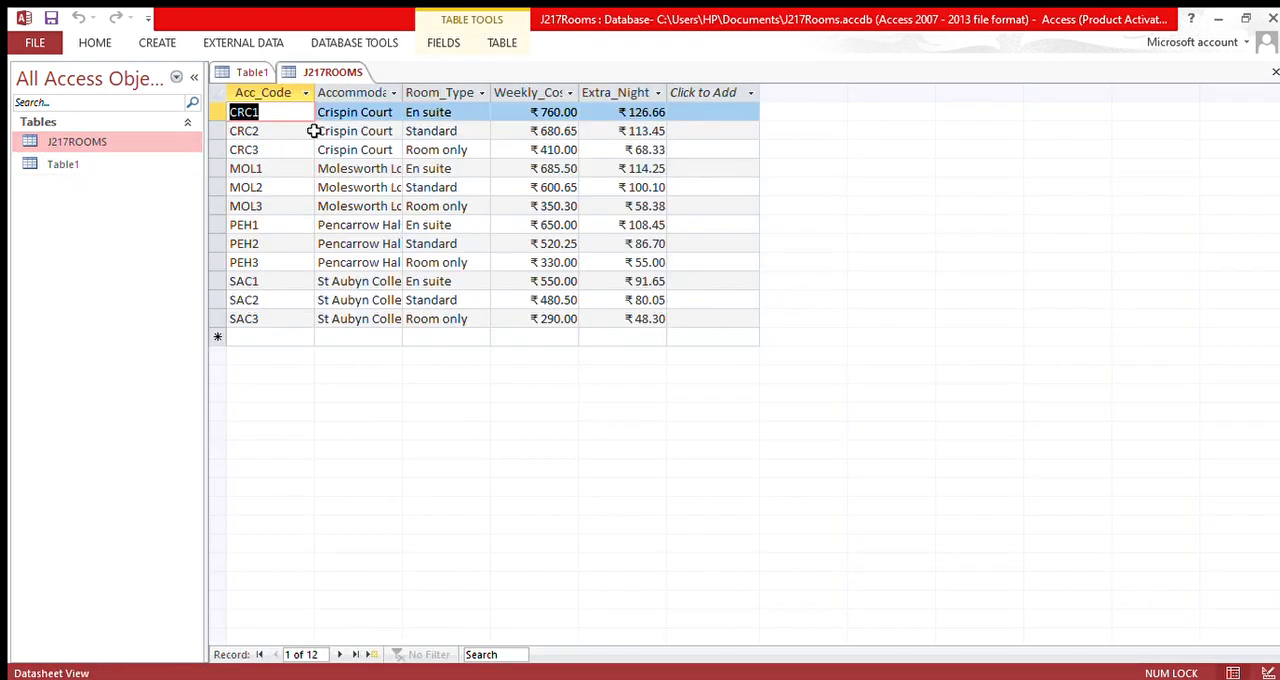
pyautogui.click(330, 153)
pyautogui.click(340, 170)
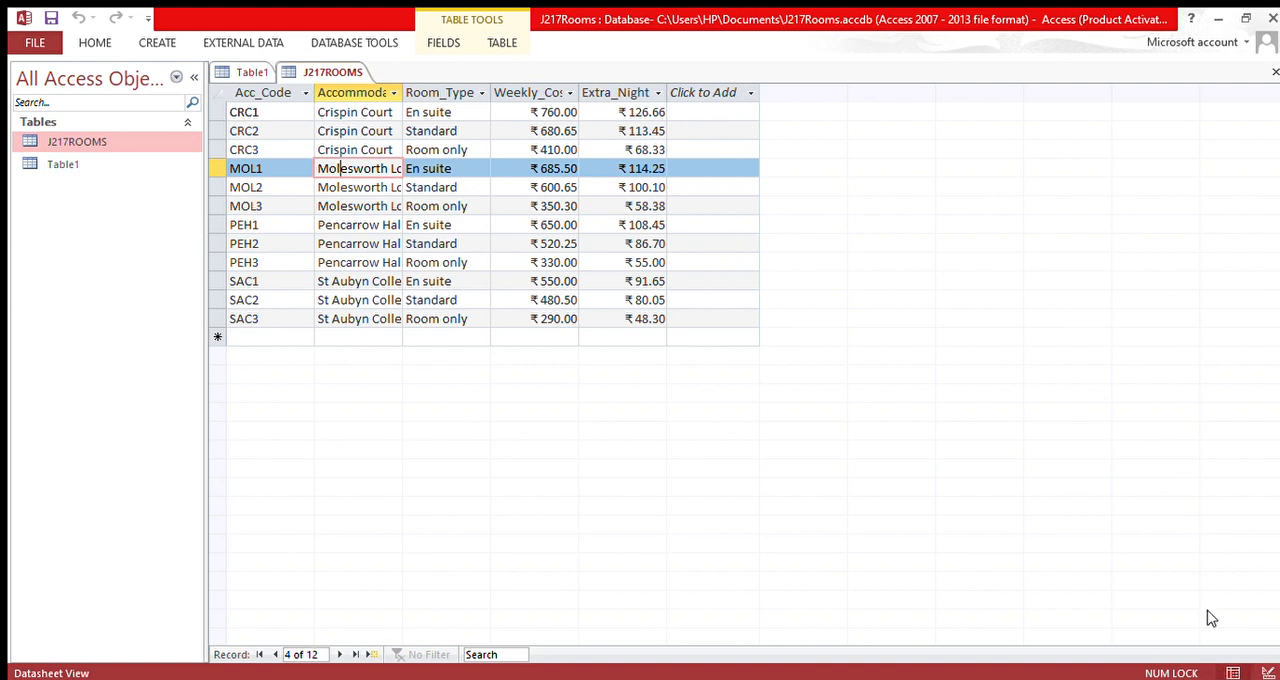
pyautogui.click(253, 188)
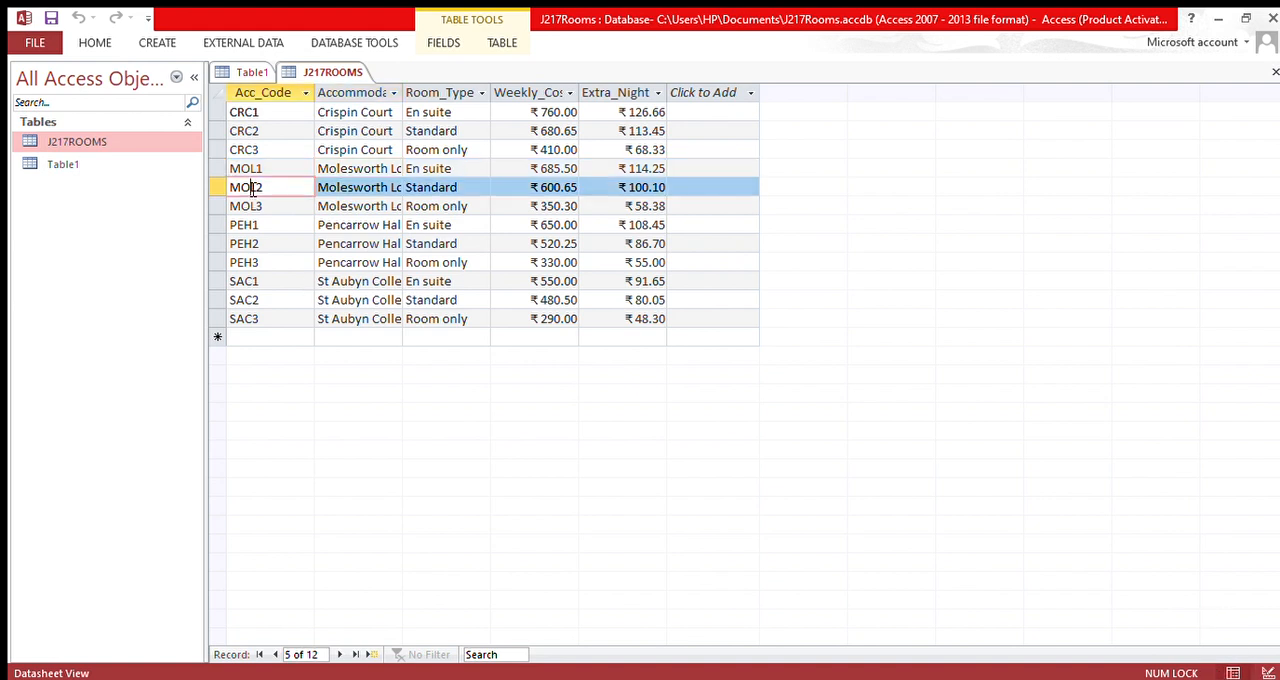
pyautogui.click(260, 318)
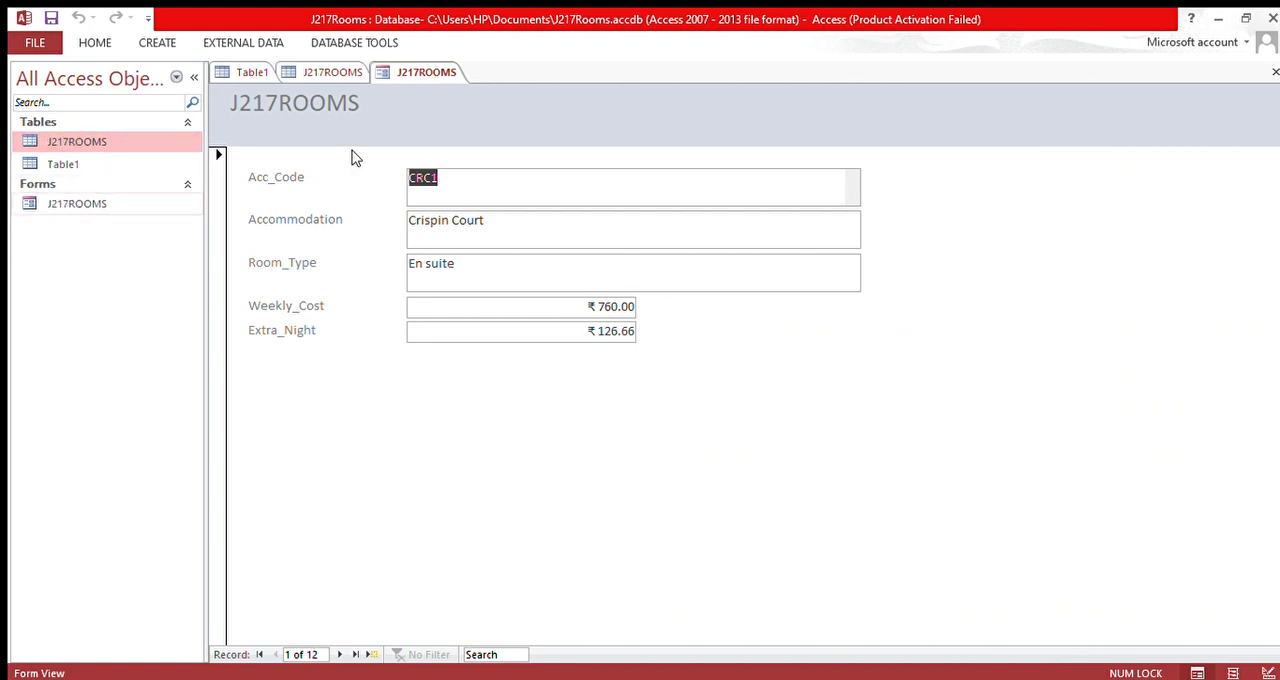
# Step: Switch the J217ROOMS form to Layout View
pyautogui.click(491, 183)
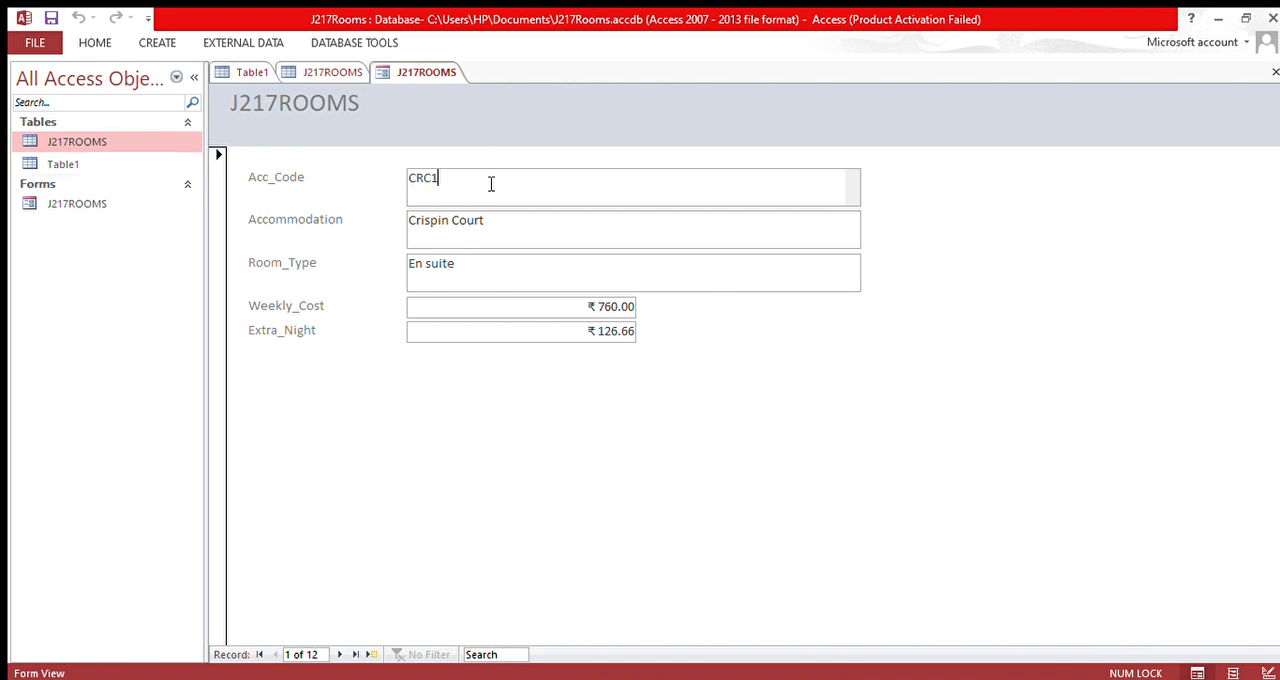
pyautogui.rightClick(154, 205)
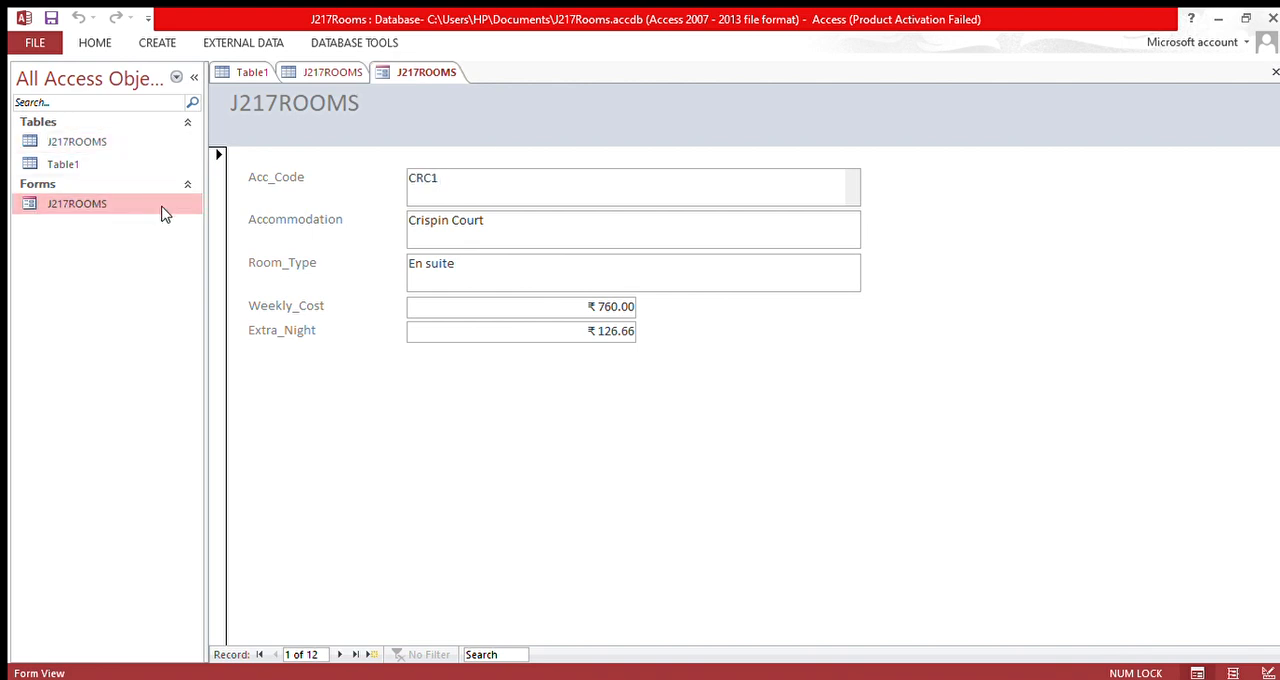
pyautogui.click(202, 234)
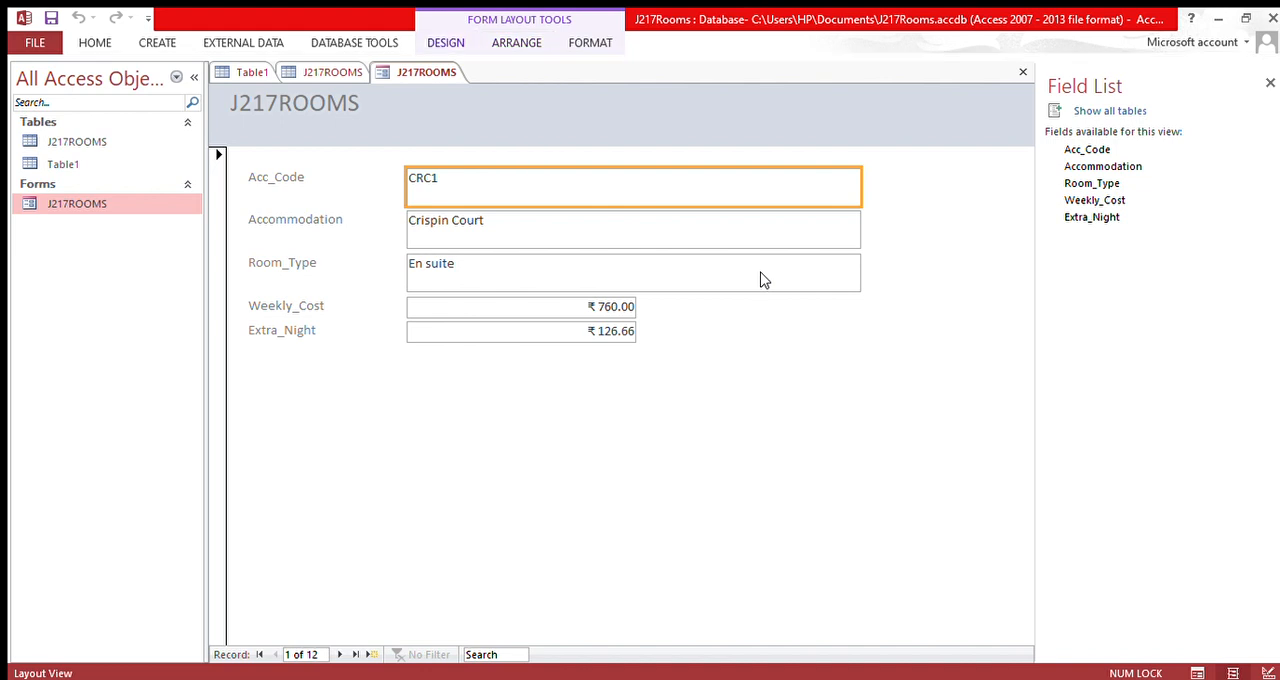
# Step: Widen the J217ROOMS title label across the full width of the form header, keeping its text as J217ROOMS
pyautogui.click(463, 136)
pyautogui.click(338, 118)
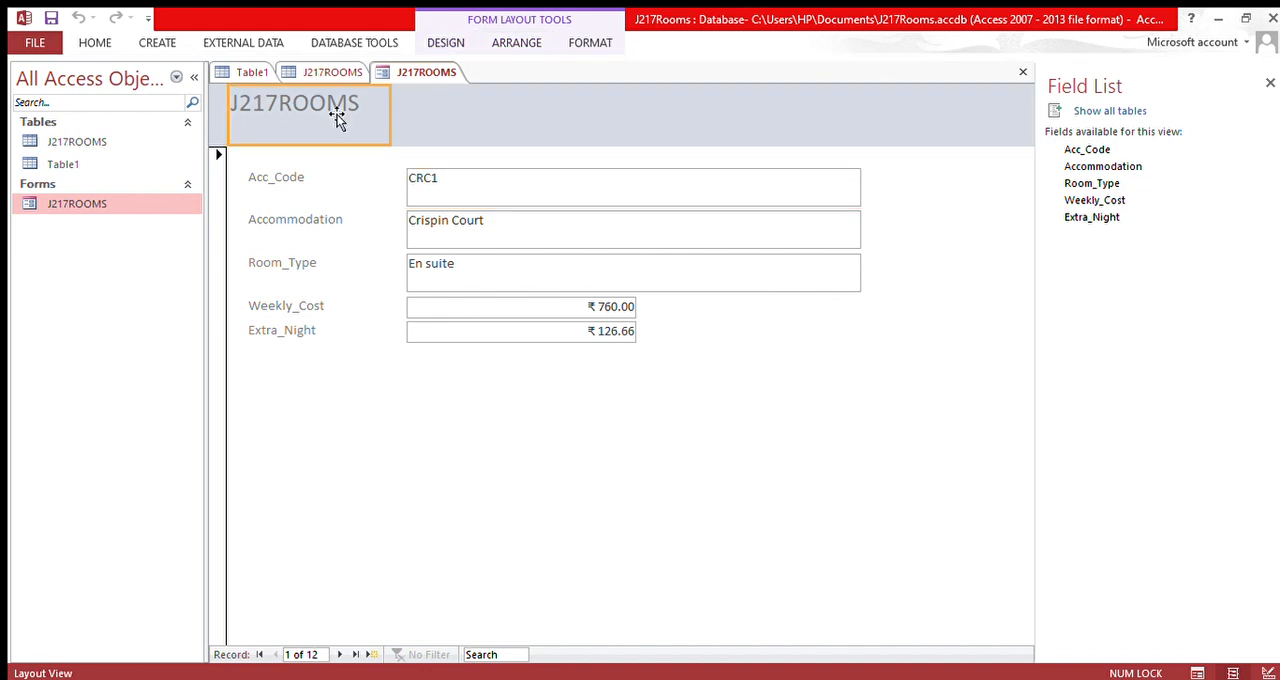
pyautogui.click(338, 118)
pyautogui.press('BackSpace')
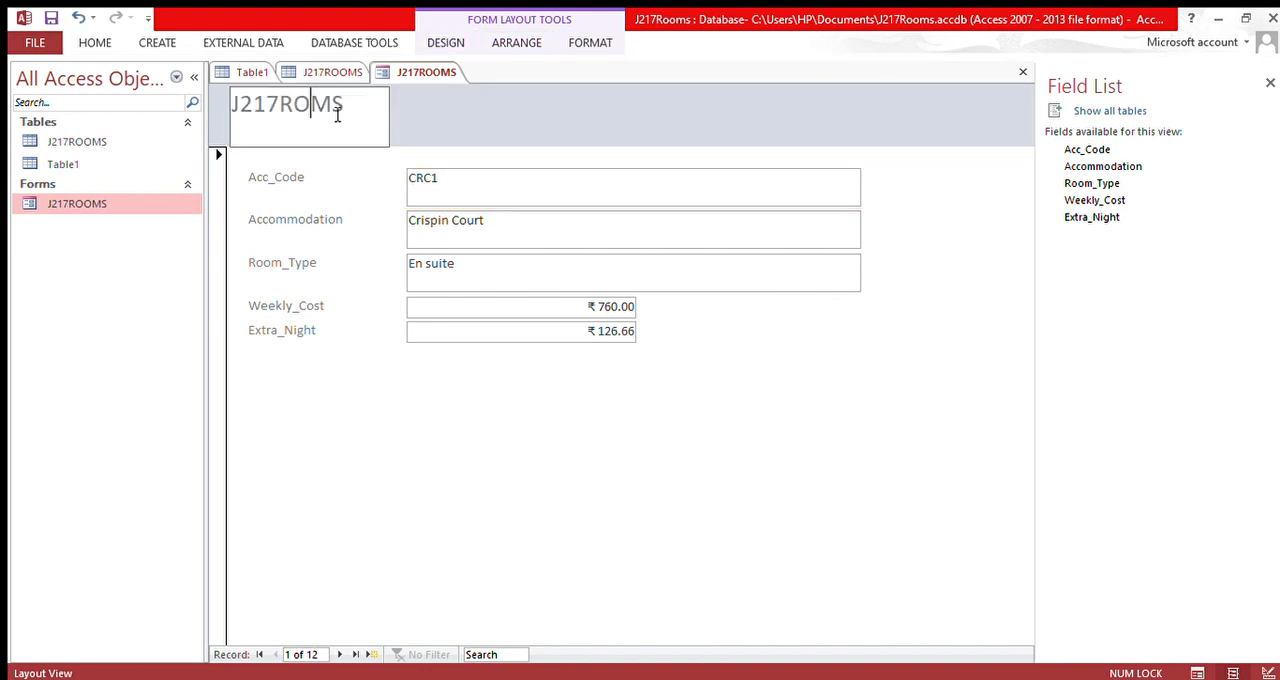
pyautogui.write('O')
pyautogui.moveTo(398, 125); pyautogui.dragTo(993, 113)
pyautogui.click(994, 124)
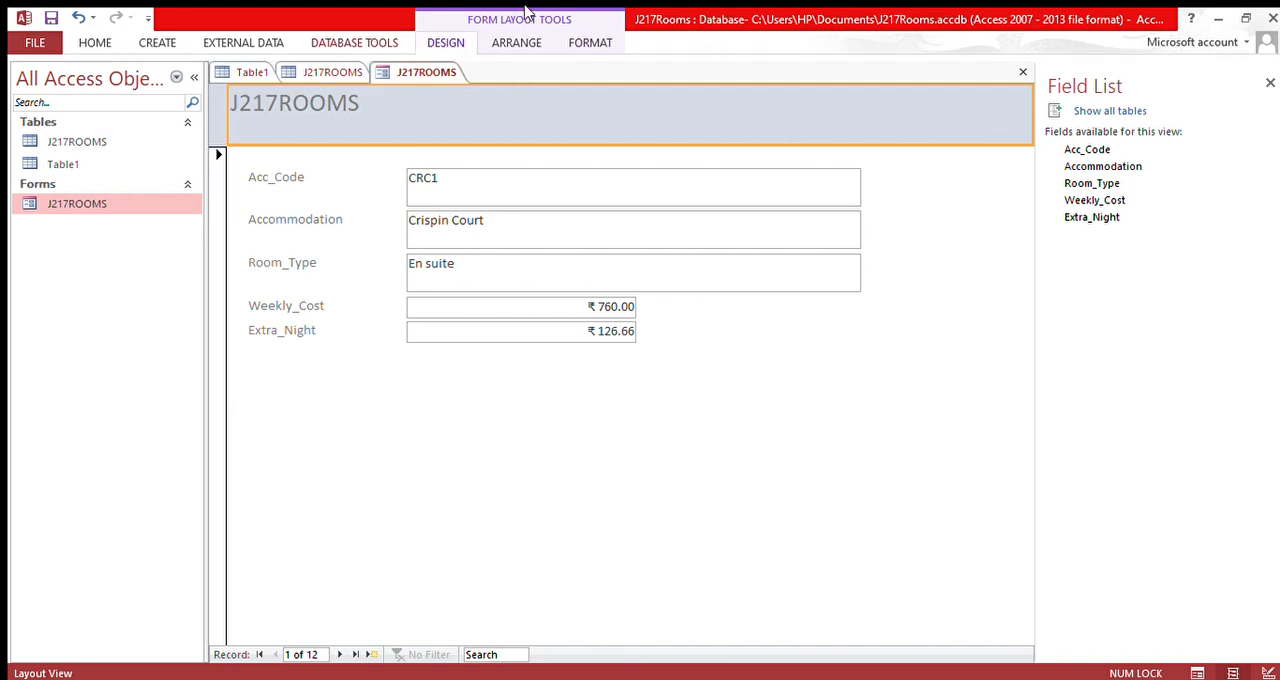
pyautogui.click(568, 42)
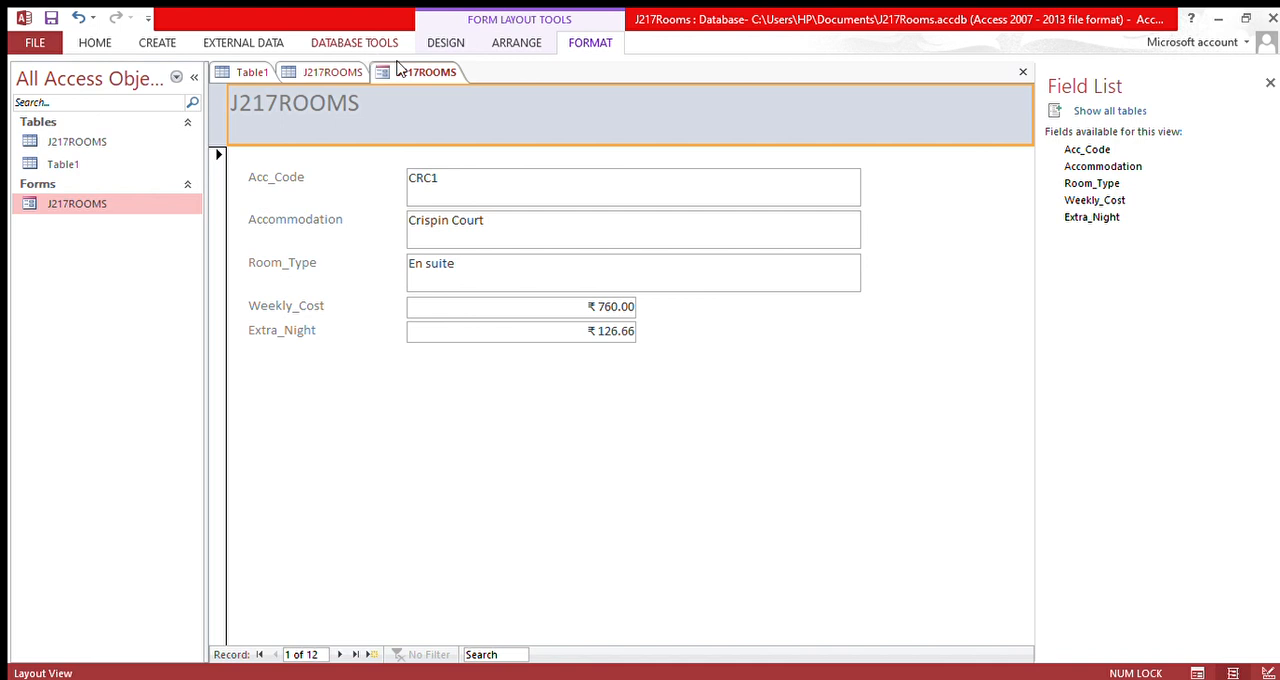
pyautogui.click(509, 45)
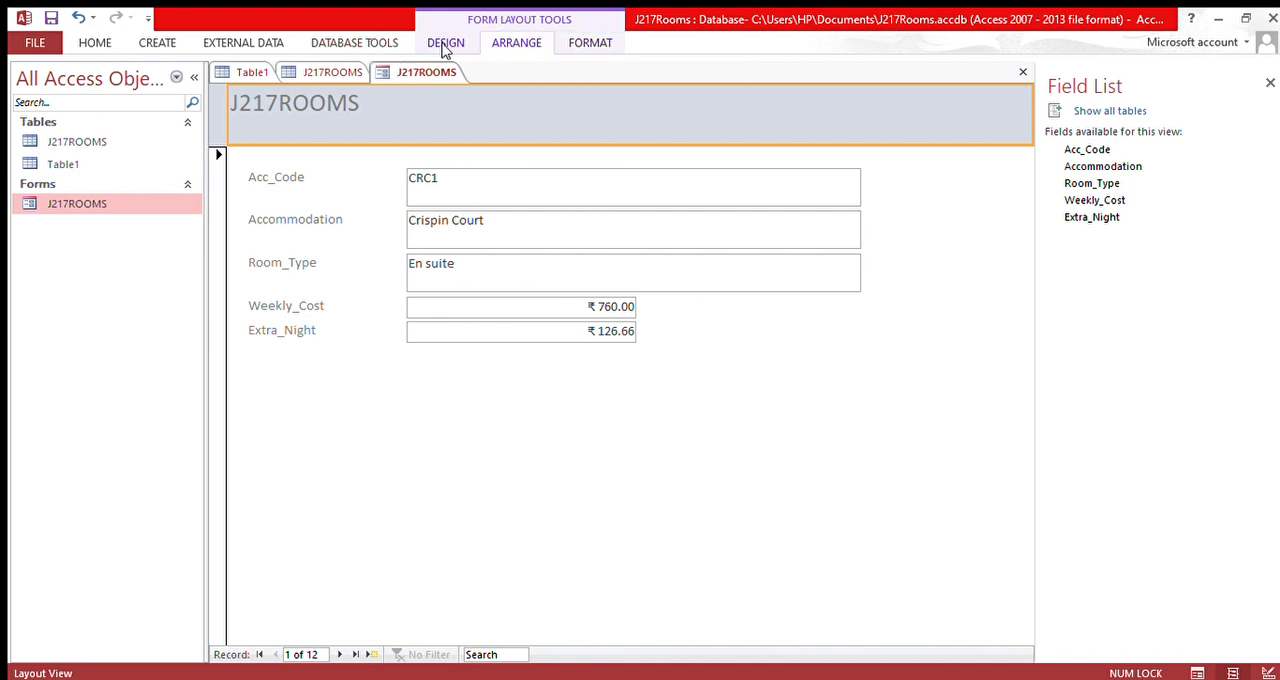
pyautogui.click(446, 48)
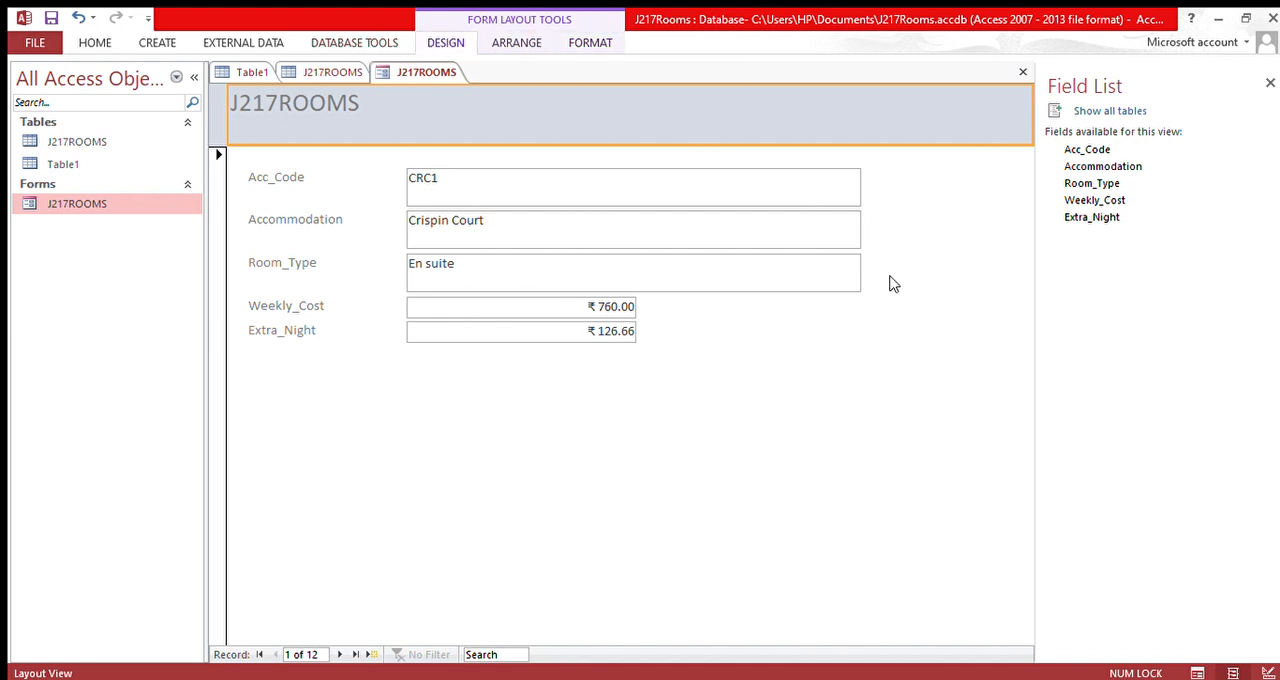
# Step: Switch the J217ROOMS form to Design View
pyautogui.click(866, 395)
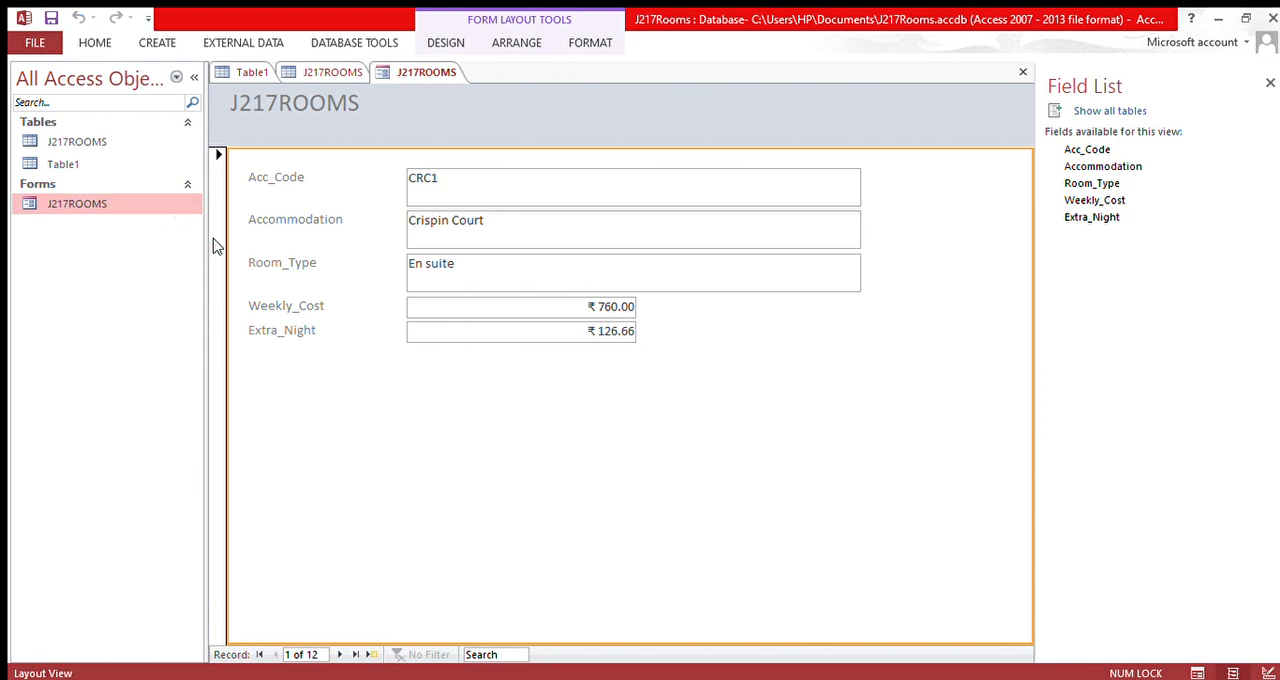
pyautogui.click(1267, 673)
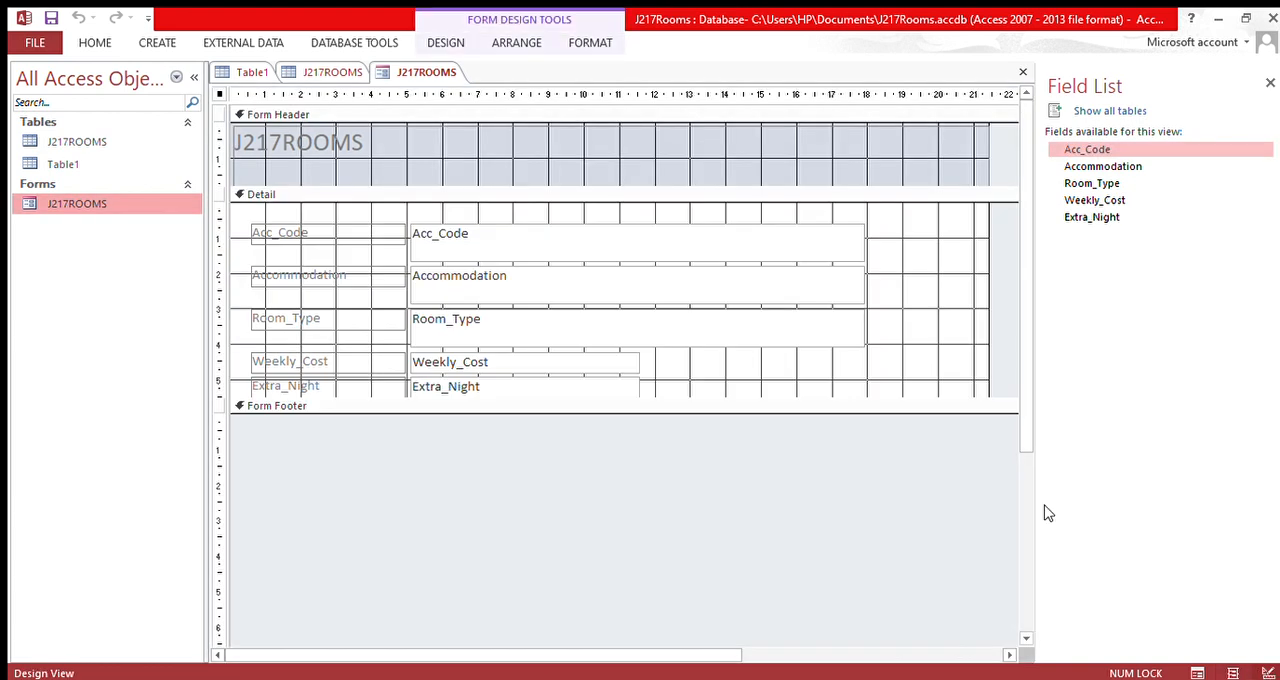
pyautogui.click(370, 142)
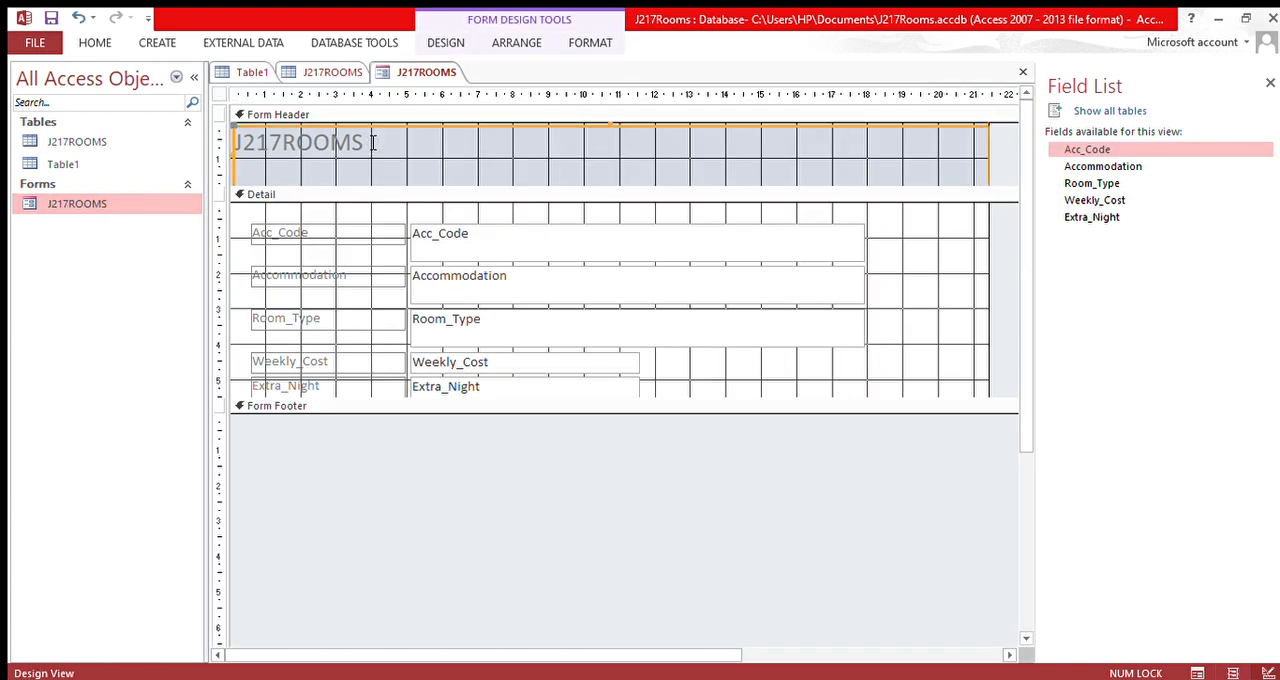
pyautogui.click(322, 148)
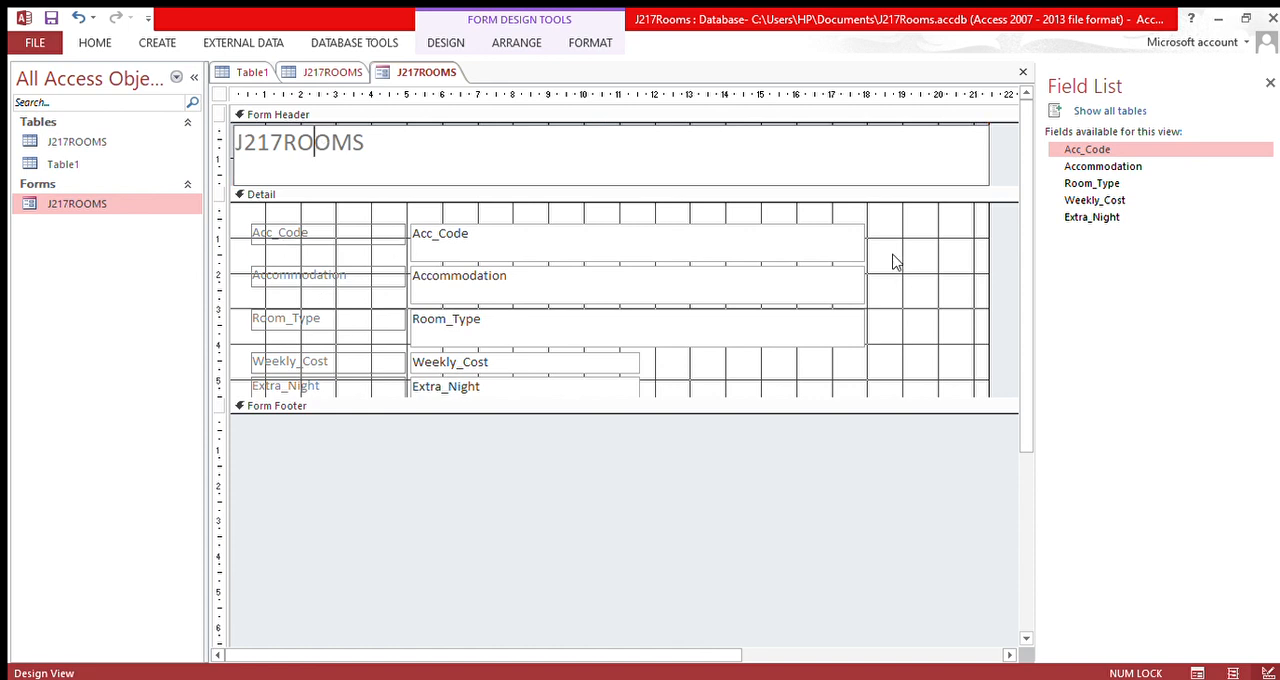
# Step: Widen the Weekly_Cost and Extra_Night text boxes to line up with the right edge of the Room_Type box
pyautogui.click(598, 369)
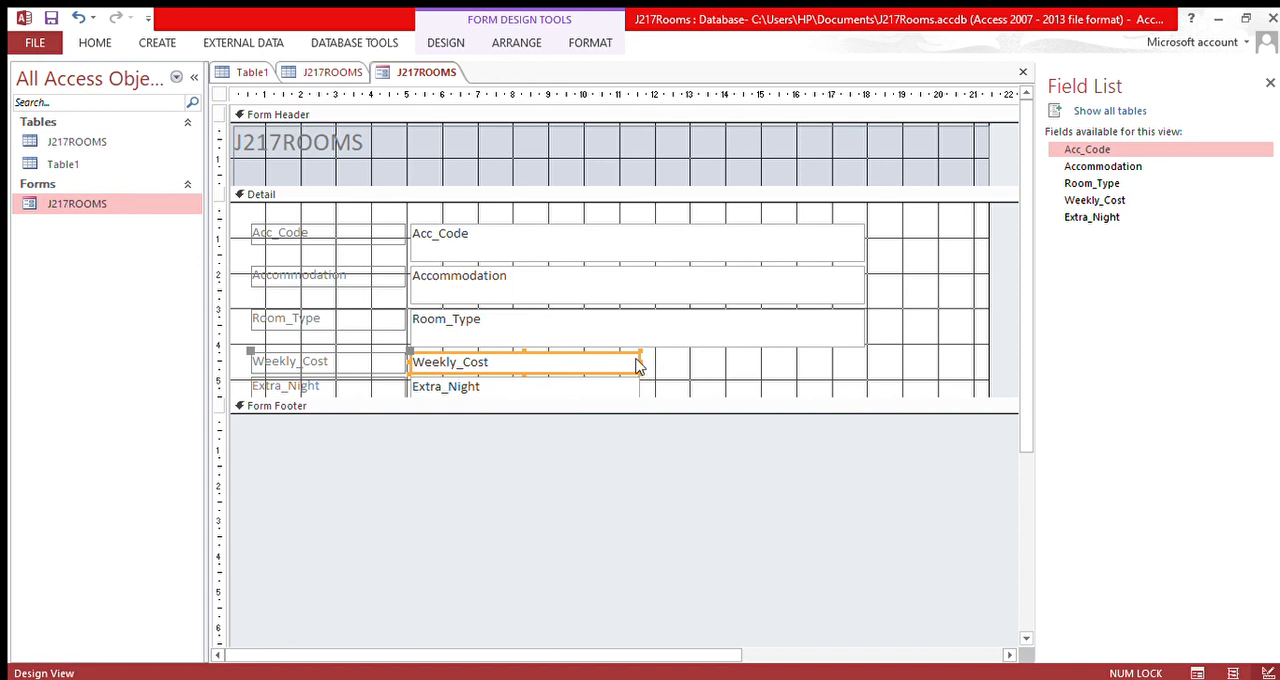
pyautogui.moveTo(648, 371); pyautogui.dragTo(870, 370)
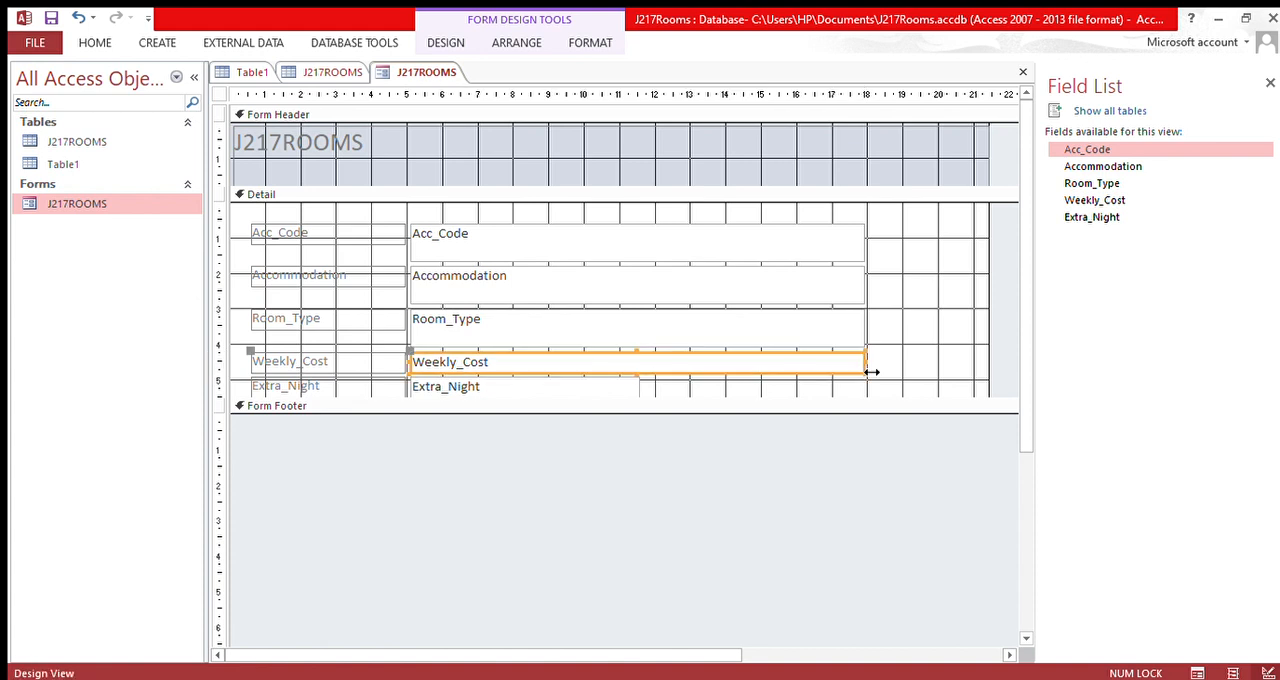
pyautogui.click(598, 390)
pyautogui.moveTo(645, 396); pyautogui.dragTo(866, 410)
pyautogui.click(875, 335)
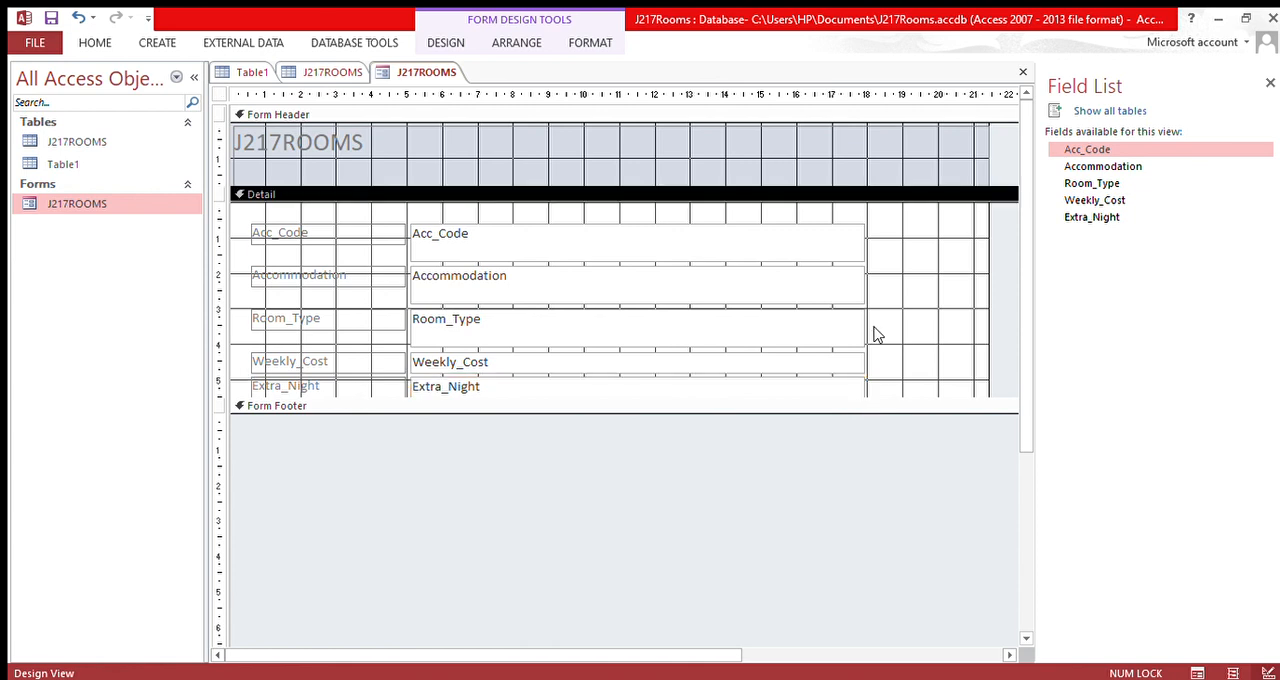
# Step: Change the J217ROOMS form's theme to a colour scheme with a pale purple-grey header
pyautogui.click(323, 143)
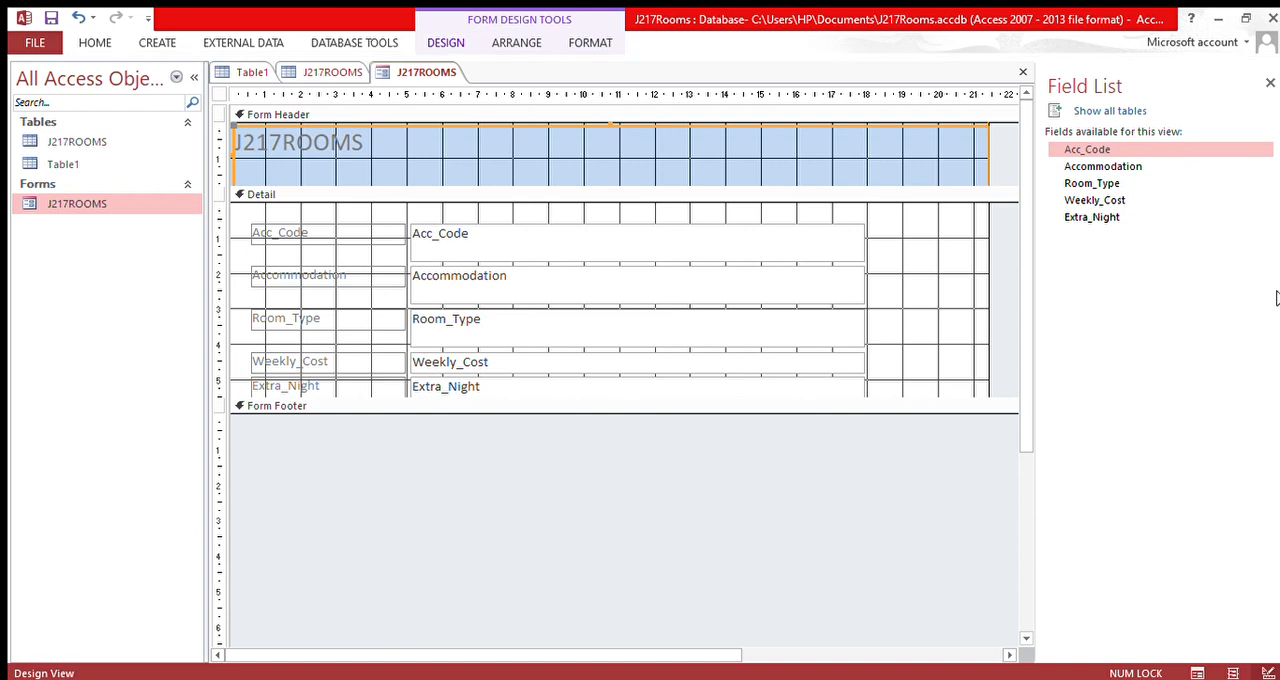
pyautogui.click(622, 157)
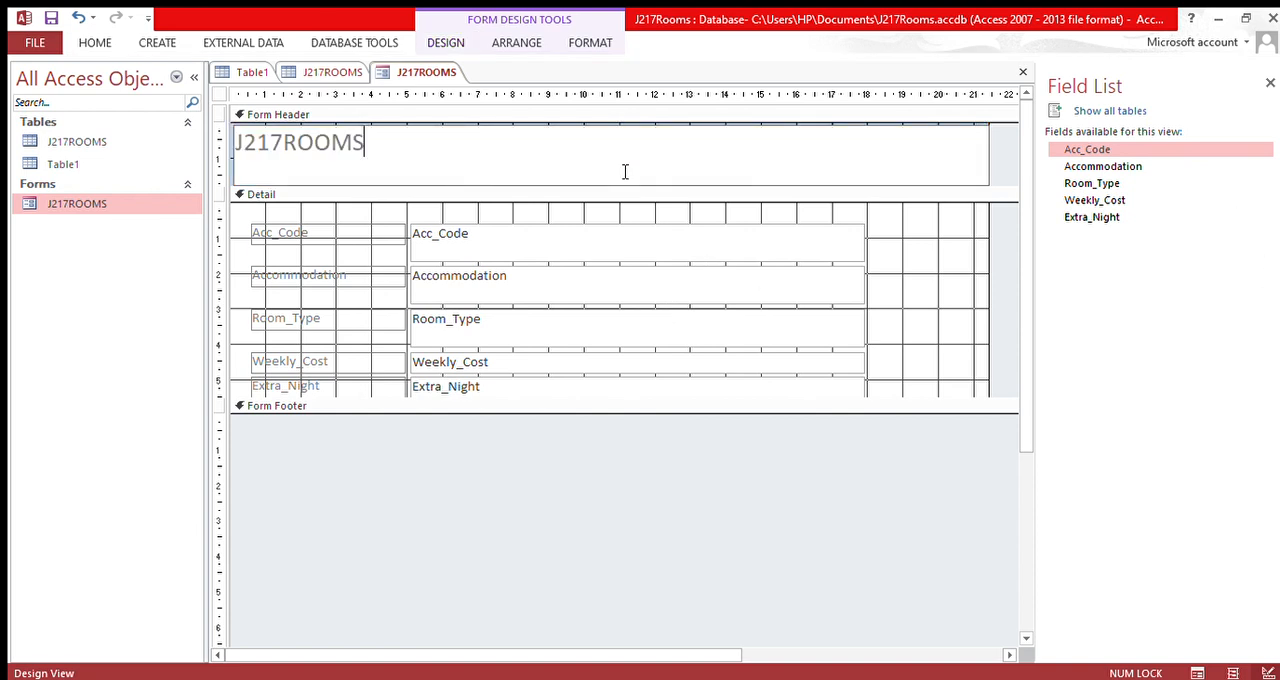
pyautogui.click(453, 43)
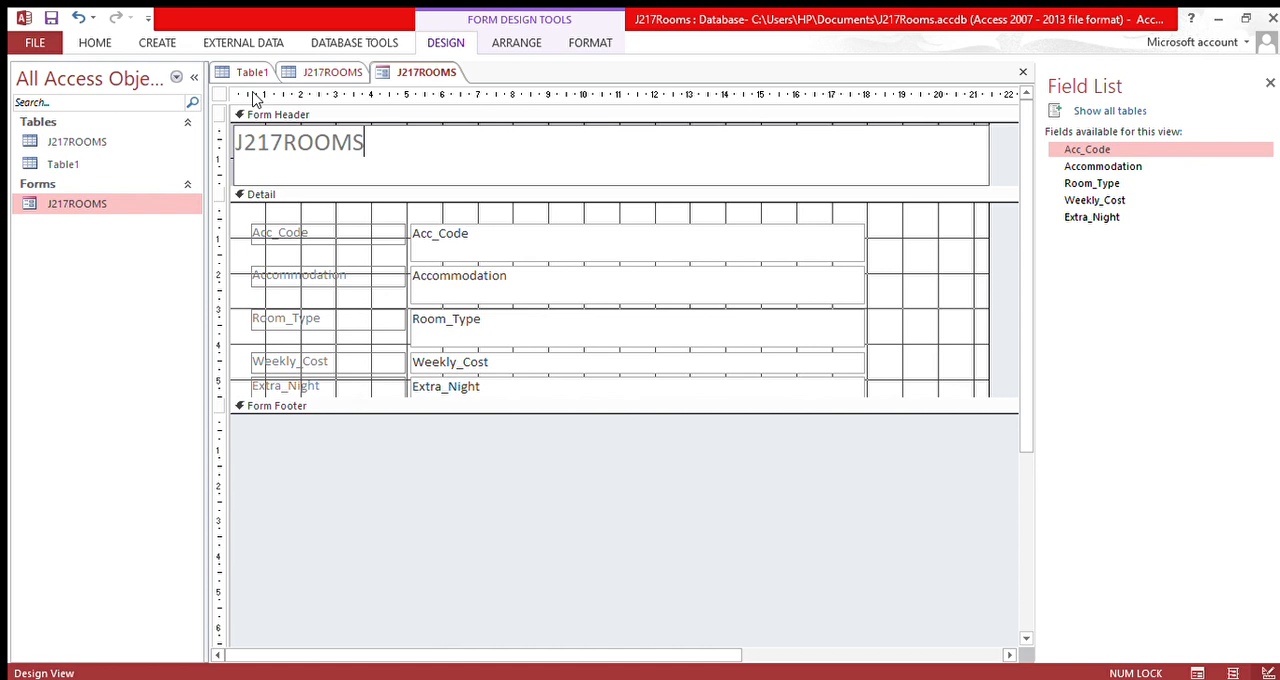
# Step: Add a command button captioned Save Record beside the Accommodation text box
pyautogui.click(300, 113)
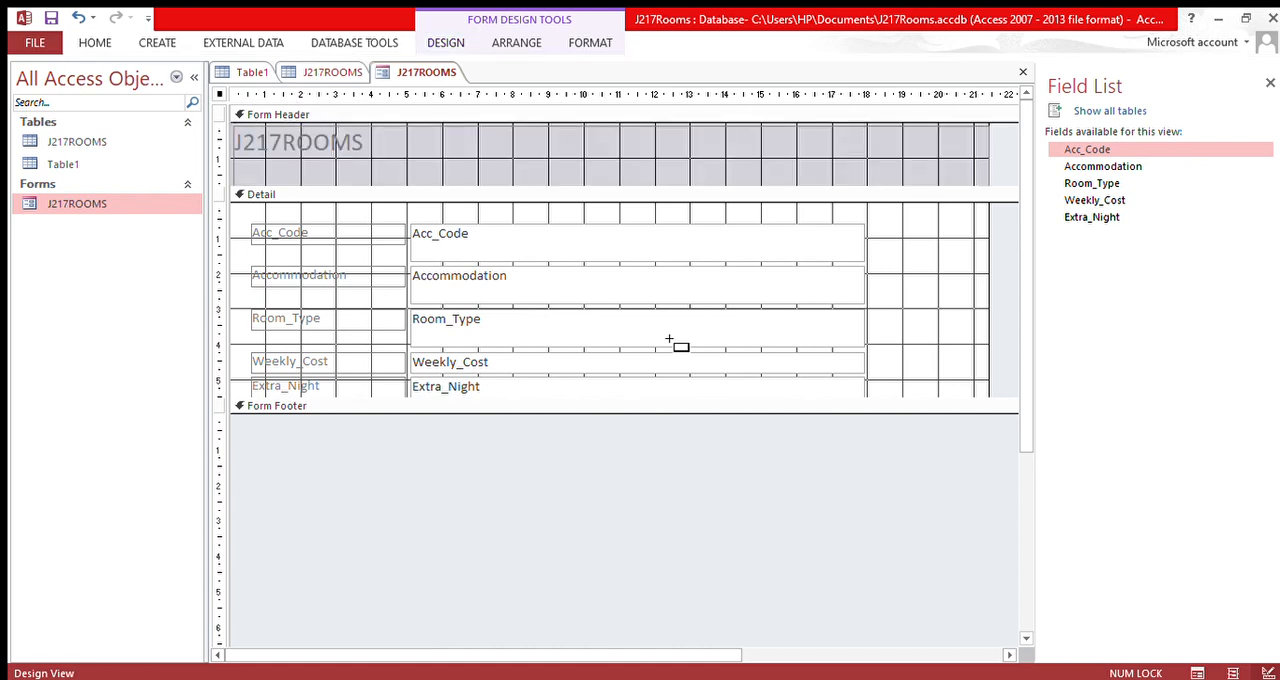
pyautogui.moveTo(892, 264); pyautogui.dragTo(980, 306)
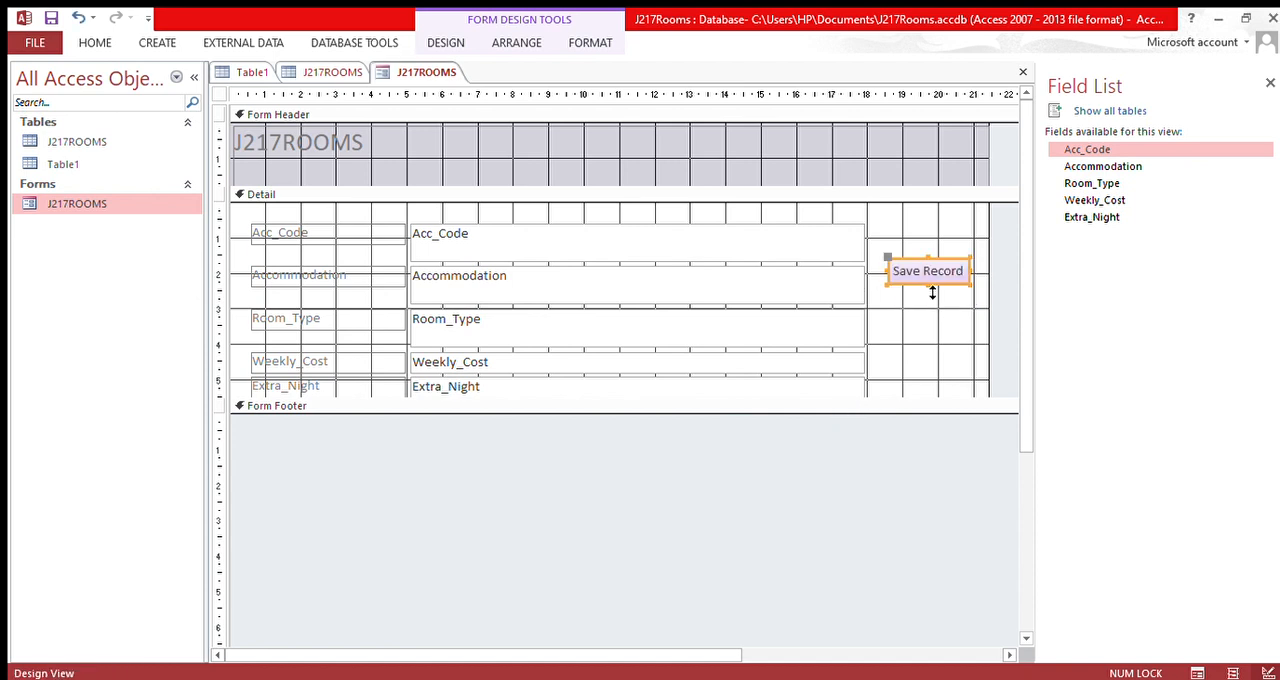
pyautogui.click(912, 332)
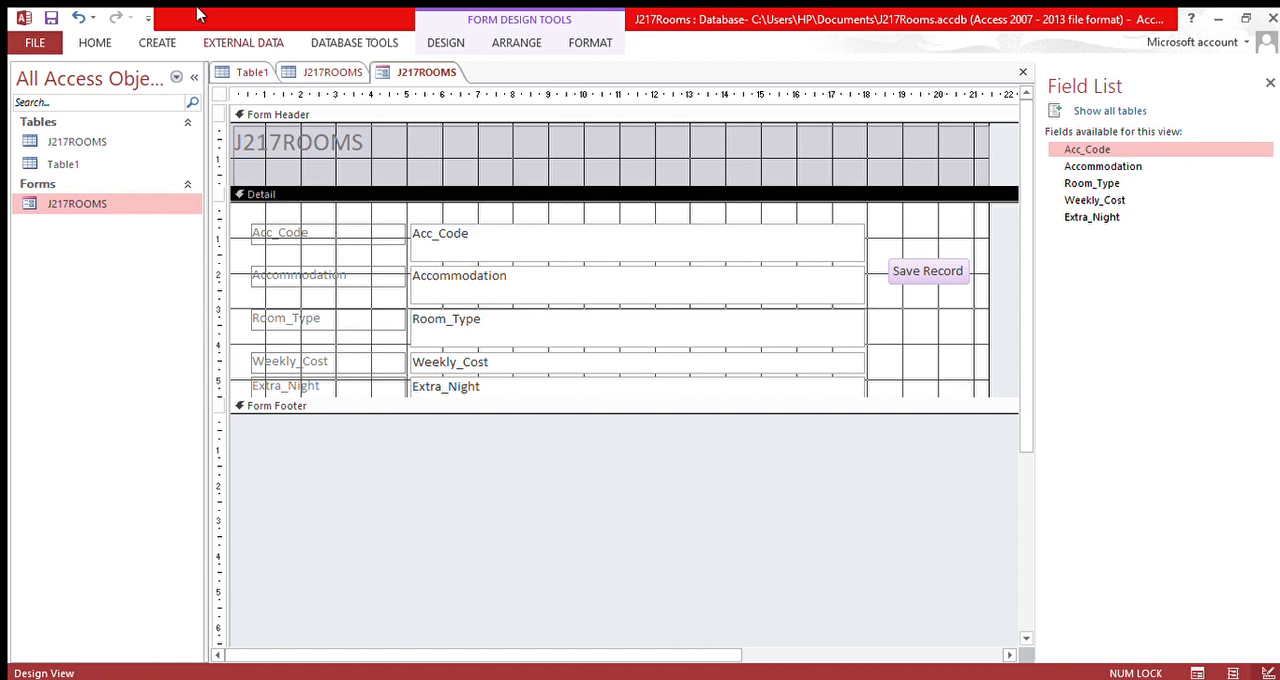
pyautogui.click(486, 50)
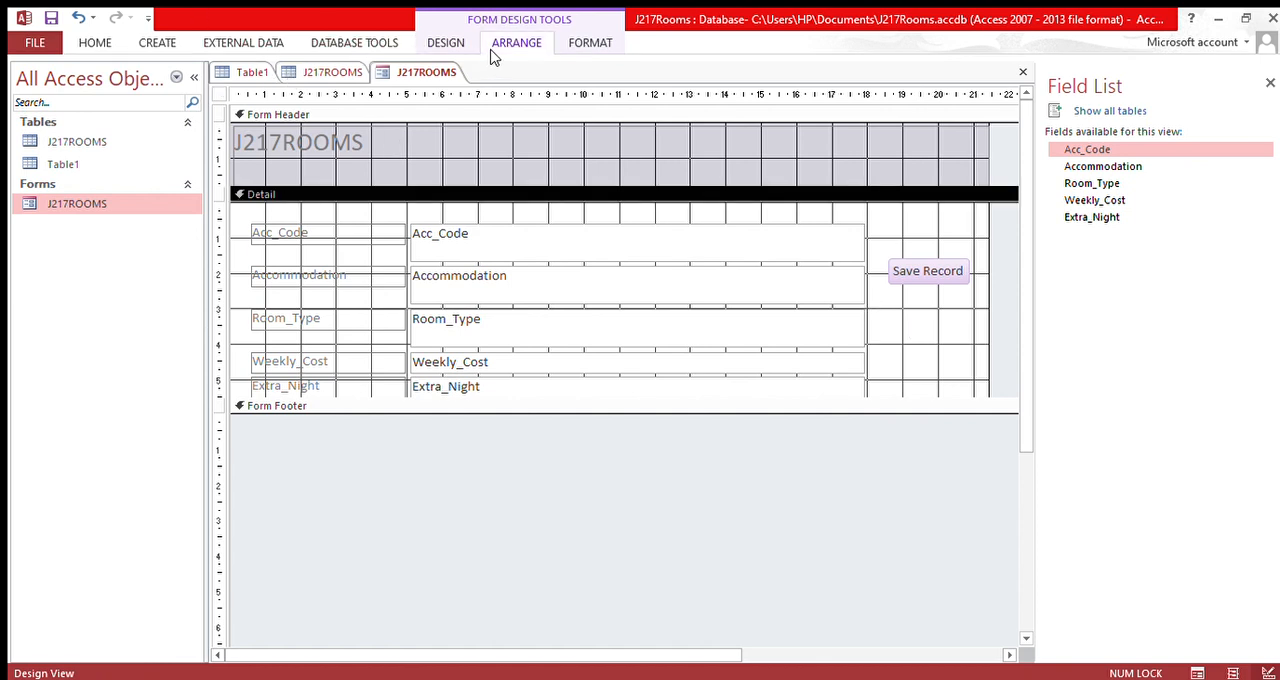
pyautogui.click(591, 46)
pyautogui.click(448, 44)
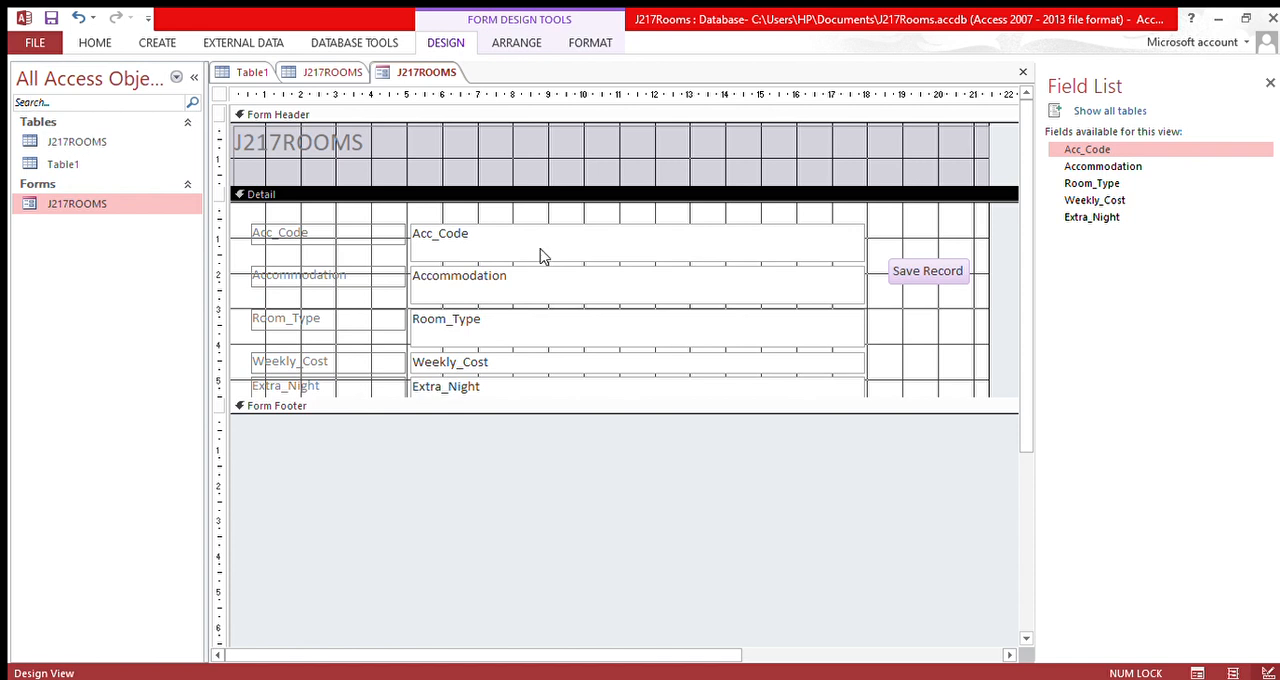
# Step: Show the form in Form View, set the first record's Acc_Code to CRC12 and save it using the Save Record button
pyautogui.doubleClick(41, 149)
pyautogui.click(587, 205)
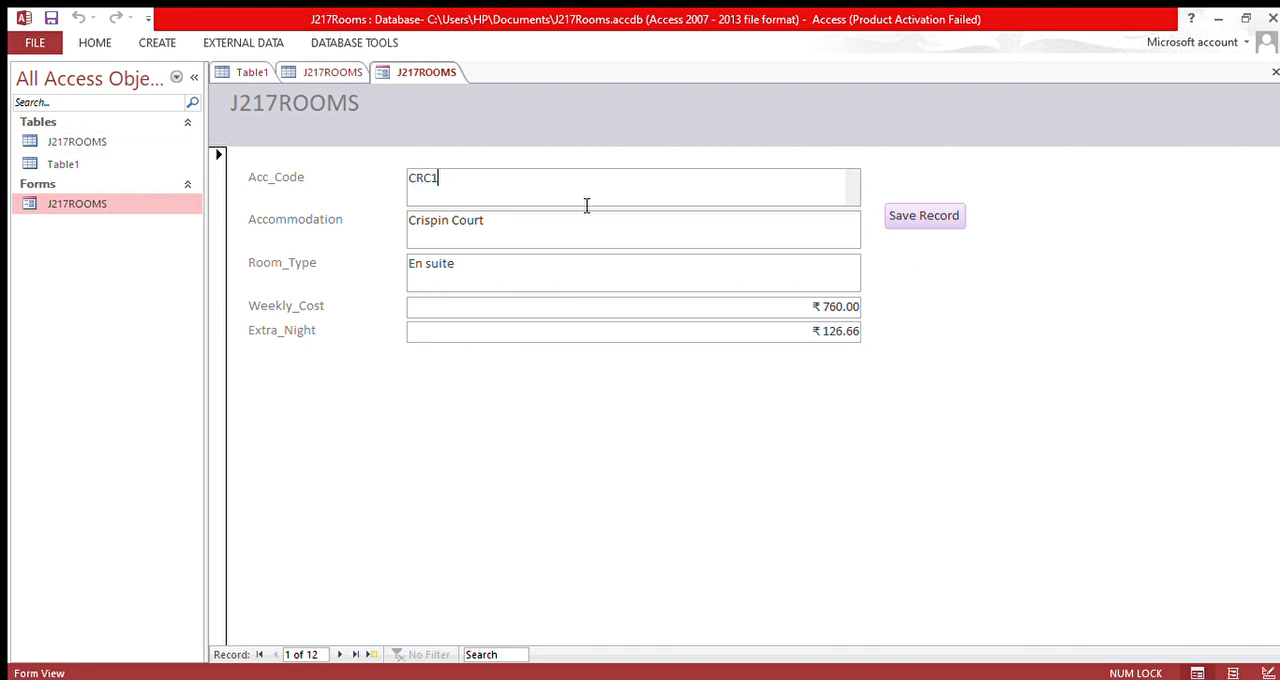
pyautogui.write('2')
pyautogui.click(916, 225)
# Step: Return the J217ROOMS form to Design View and add an Add Record command button below the Save Record button
pyautogui.click(124, 200)
pyautogui.click(195, 252)
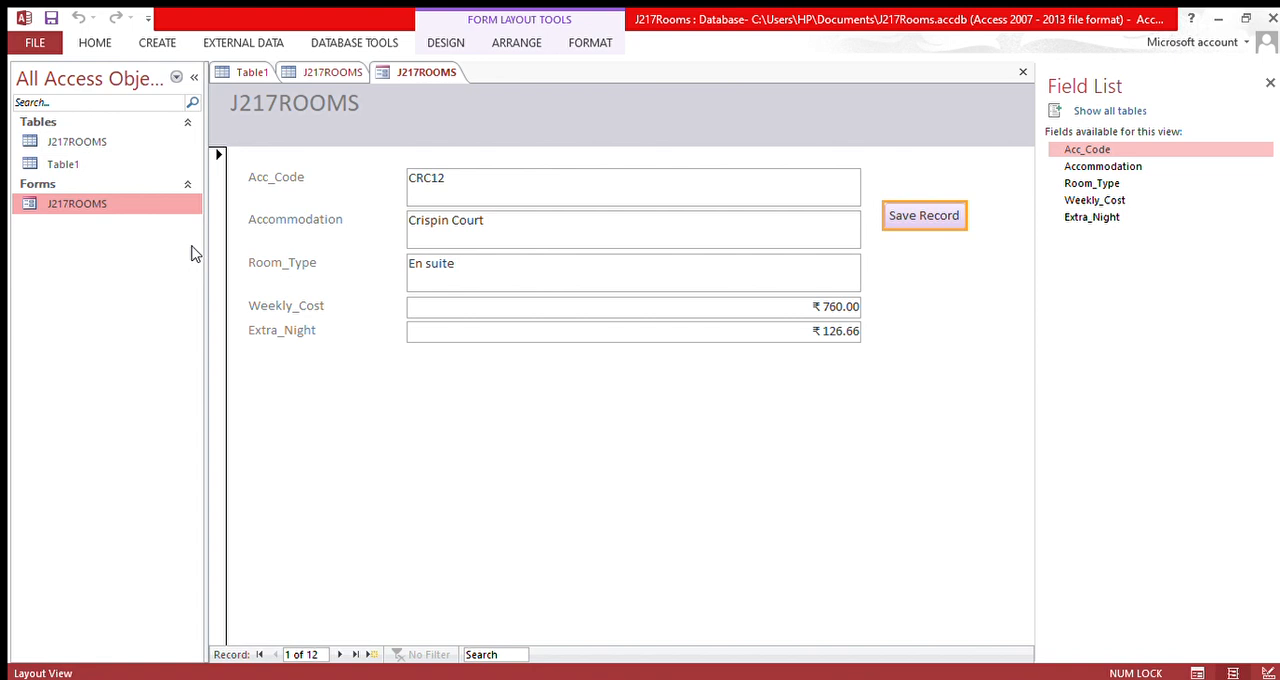
pyautogui.rightClick(65, 207)
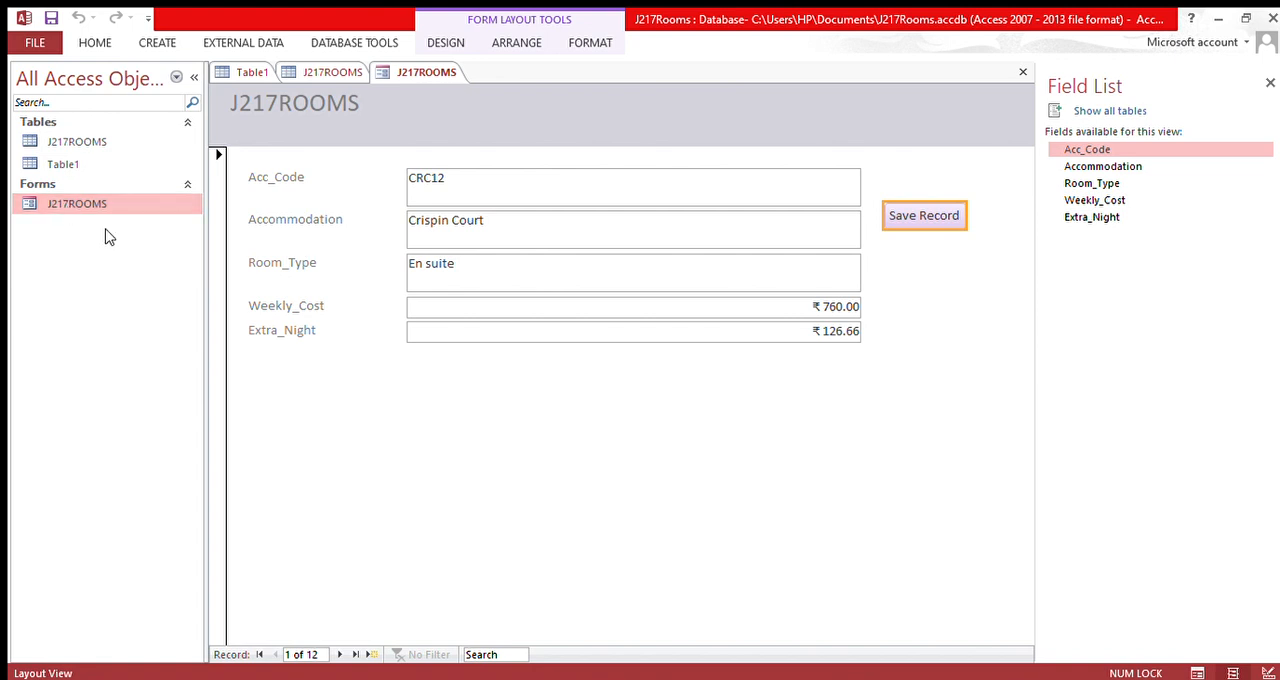
pyautogui.click(111, 259)
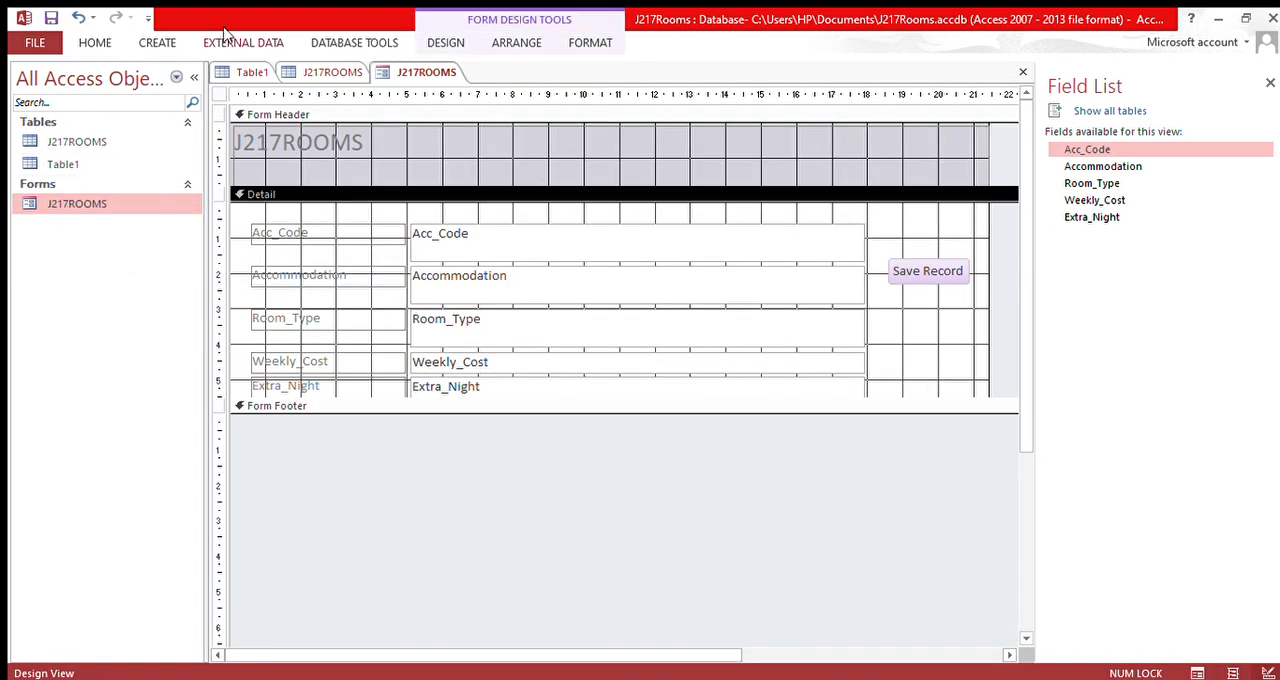
pyautogui.click(300, 91)
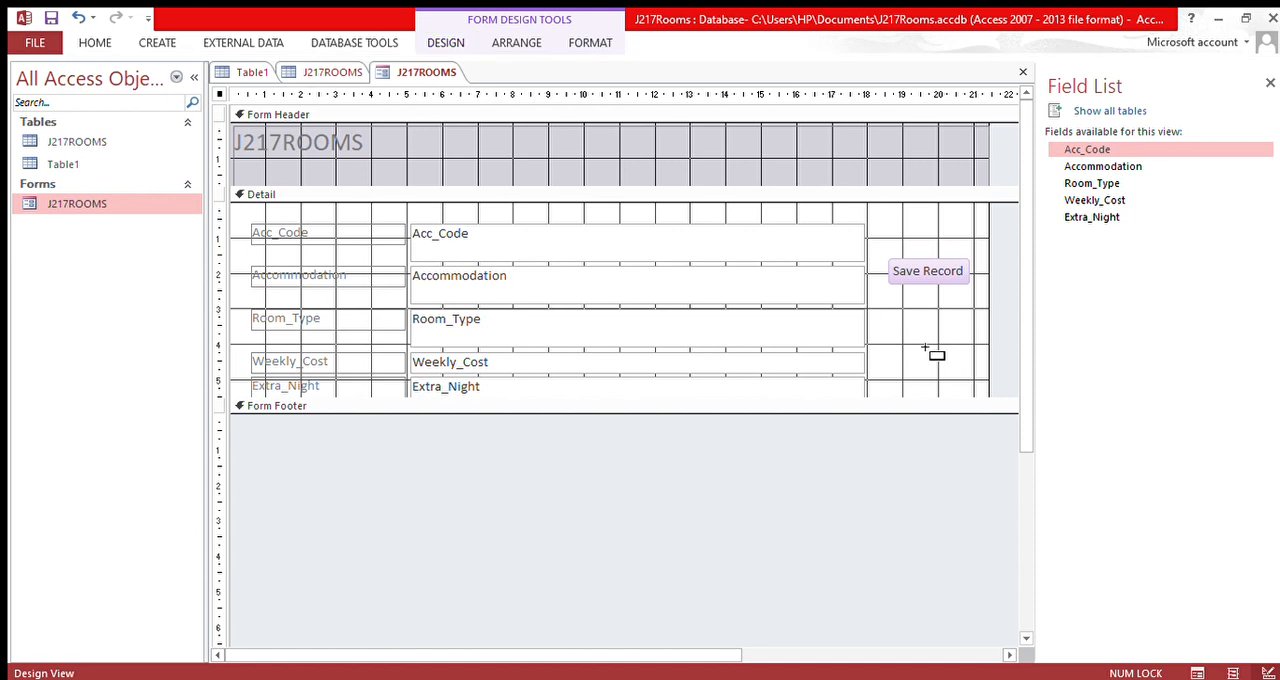
pyautogui.moveTo(893, 319); pyautogui.dragTo(956, 358)
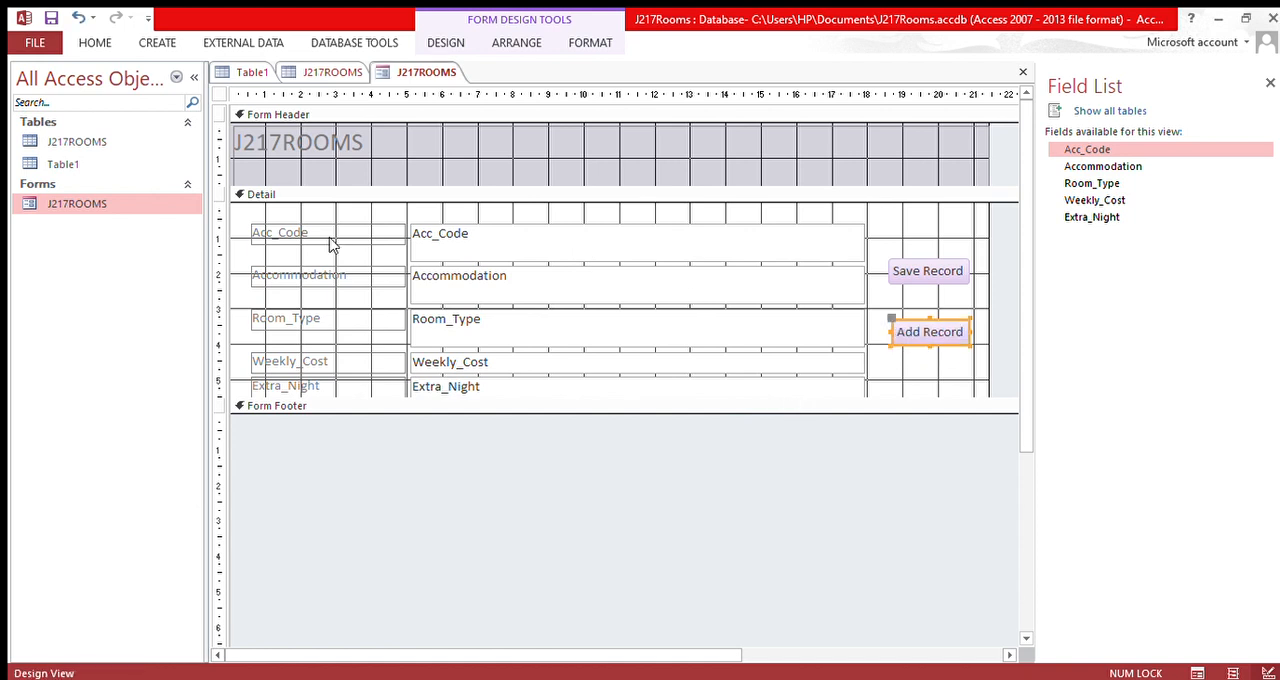
# Step: Show the J217ROOMS form in Form View and start a blank record using the Add Record button
pyautogui.click(151, 202)
pyautogui.doubleClick(155, 206)
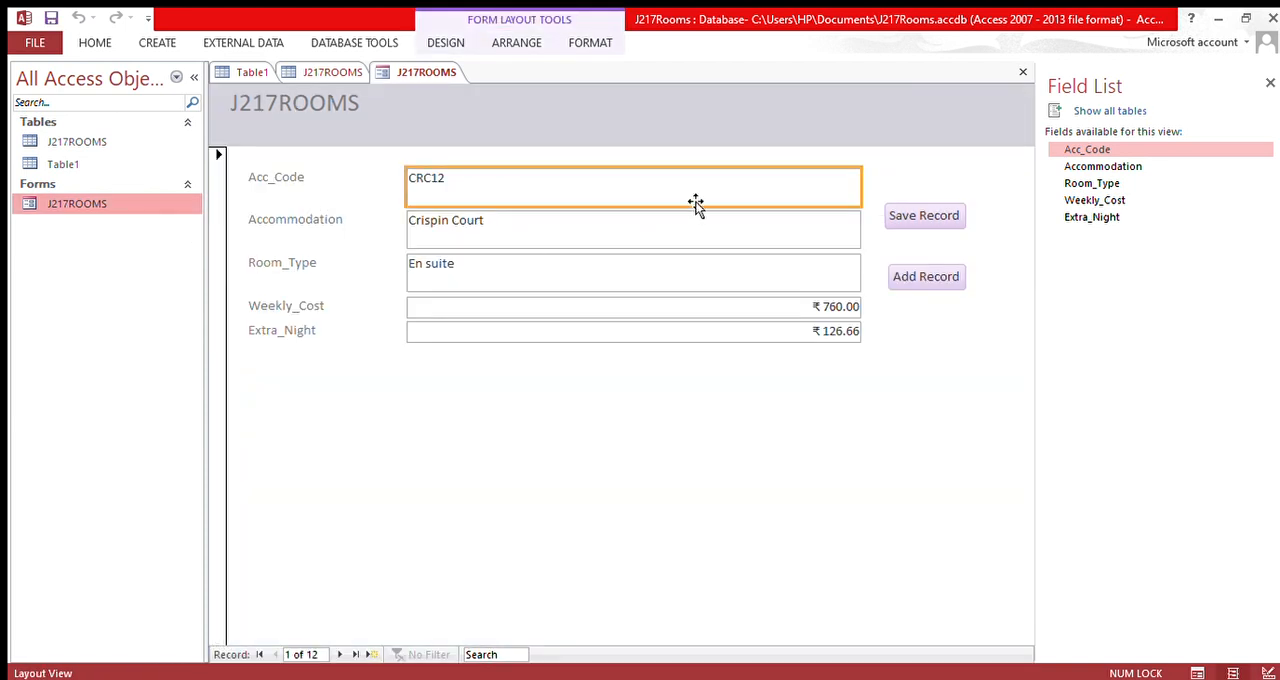
pyautogui.click(923, 277)
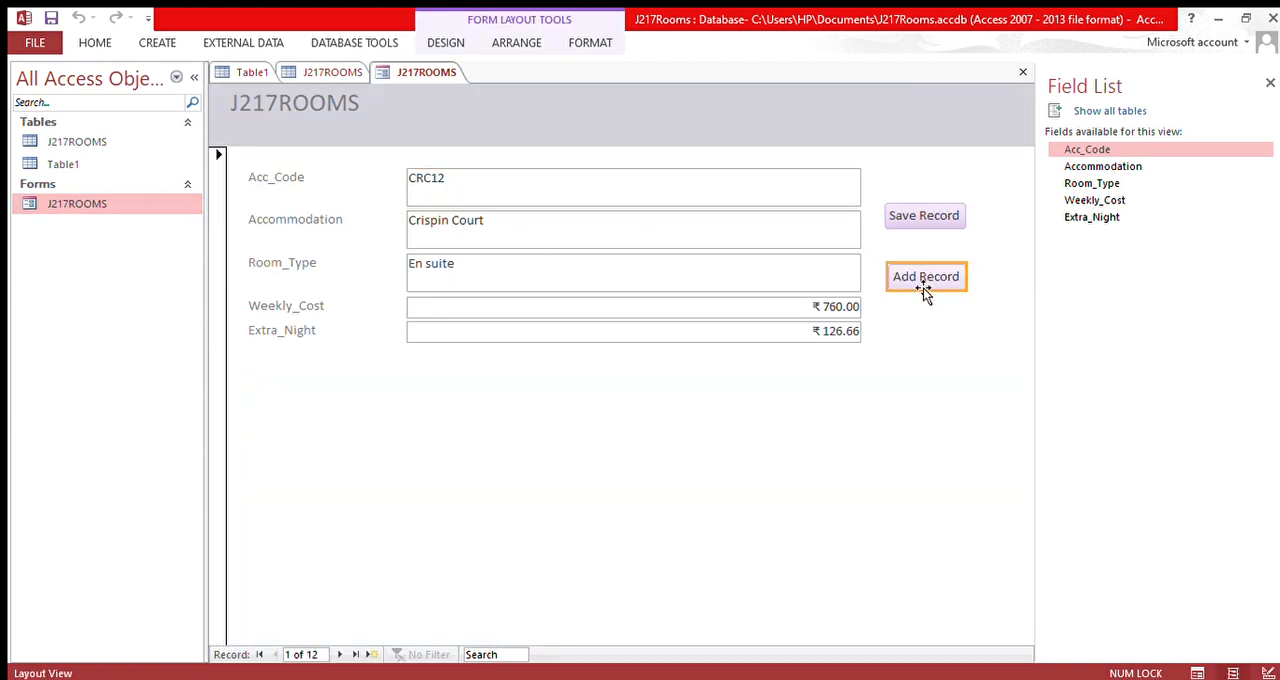
pyautogui.click(923, 288)
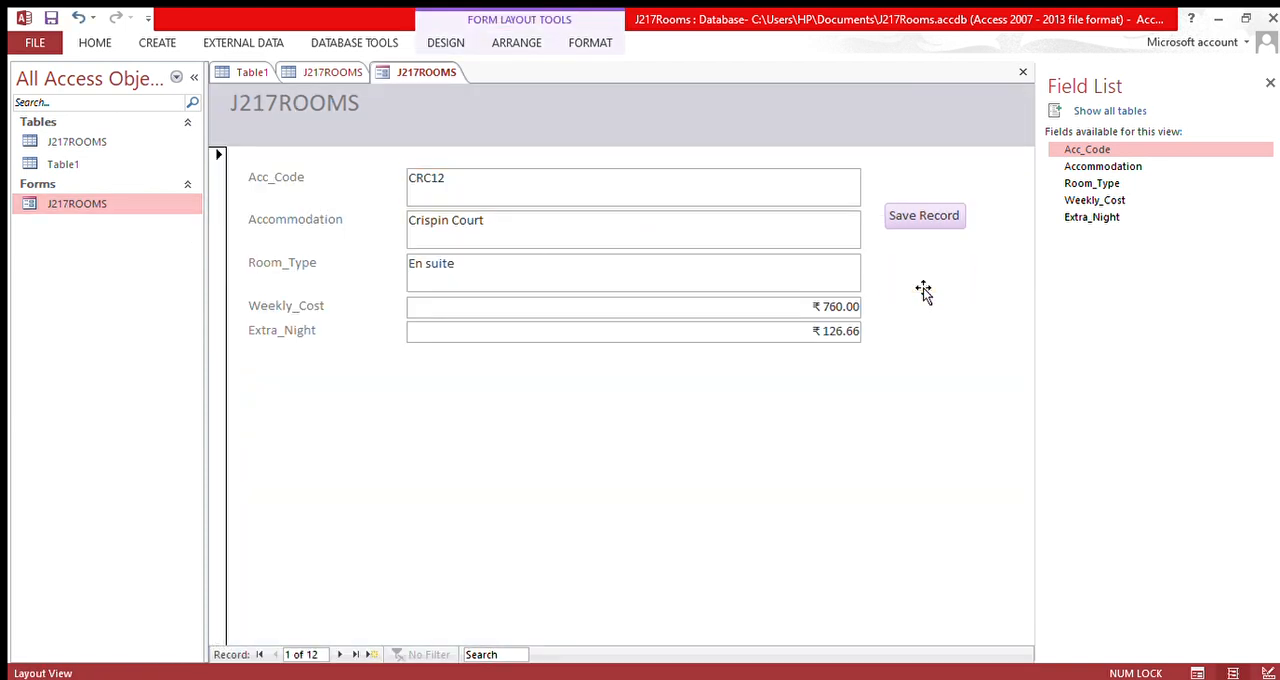
pyautogui.click(1197, 673)
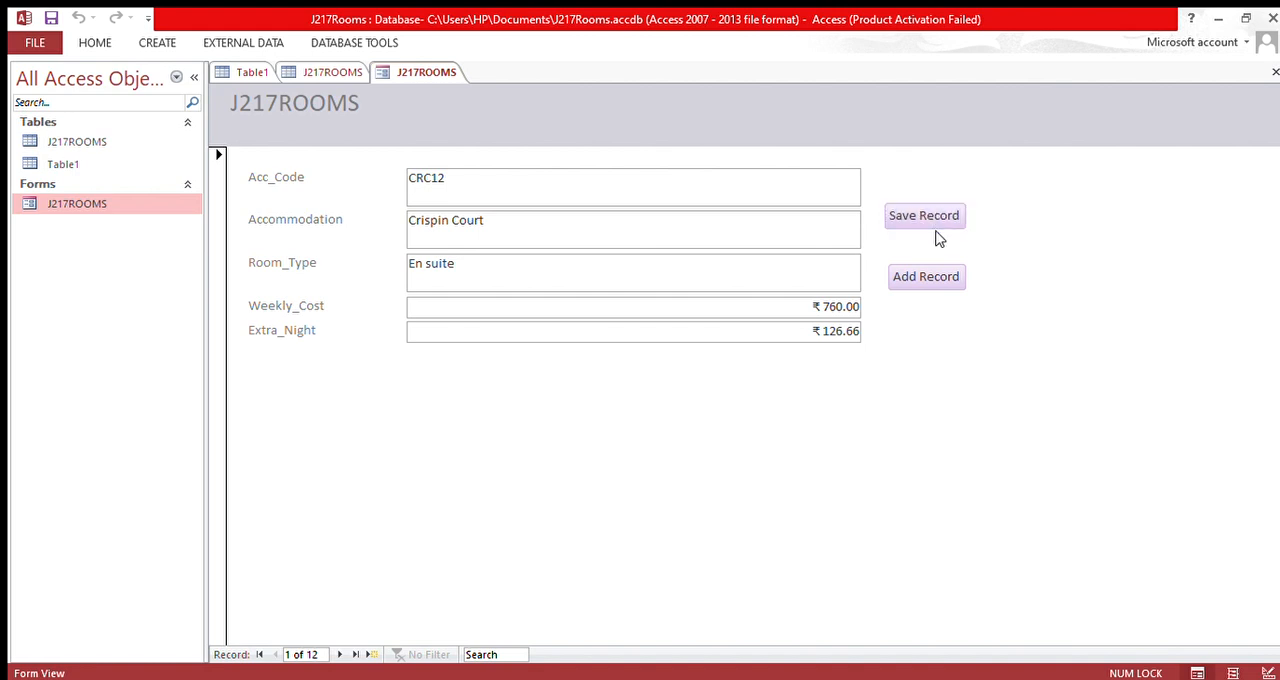
pyautogui.click(921, 276)
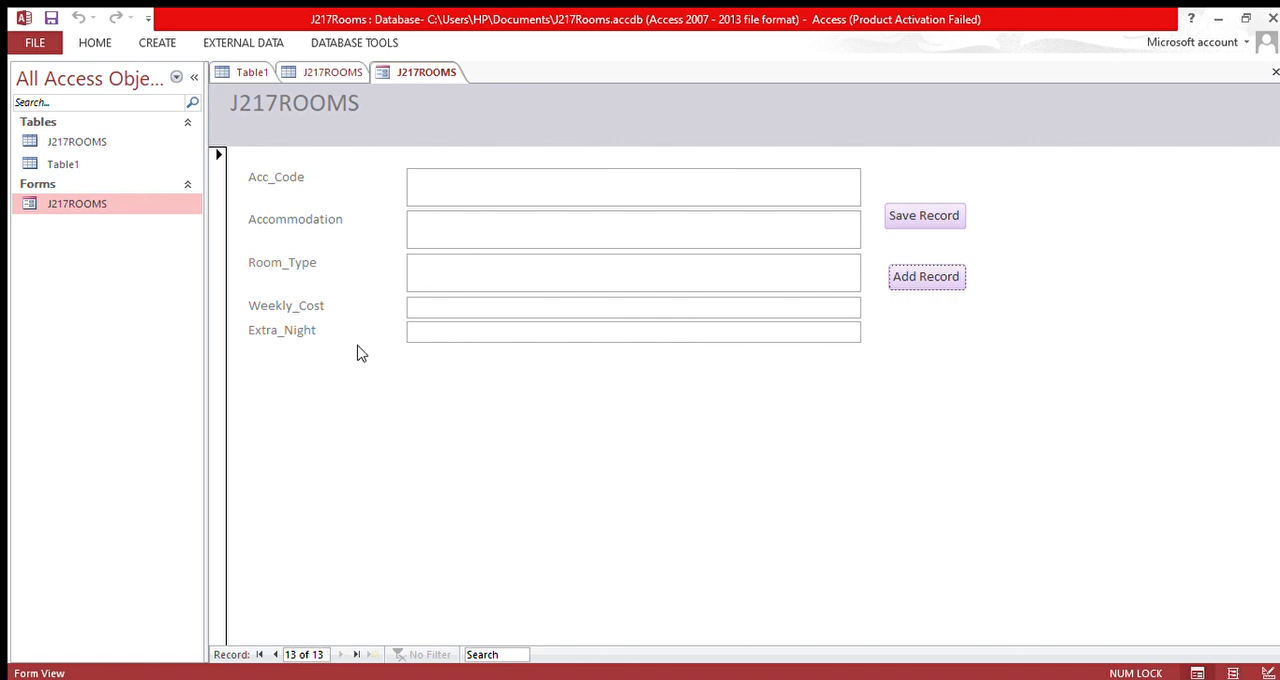
# Step: Fill the blank record with Acc_Code gfhfhfhff, Accommodation fghhhhhhhhhh and Room_Type gghjjhj
pyautogui.click(420, 190)
pyautogui.write('gfhfhfhff')
pyautogui.click(437, 221)
pyautogui.write('fg')
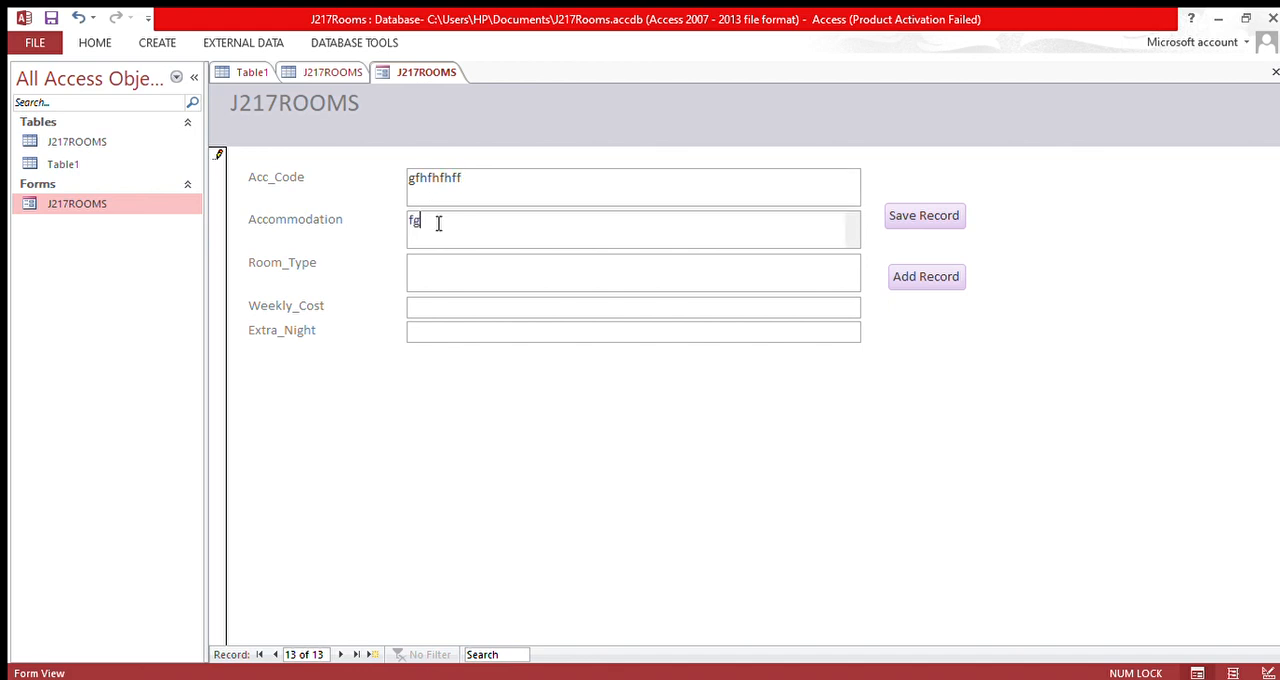
pyautogui.write('hhfhhhhhhhhhhh')
pyautogui.click(437, 270)
pyautogui.write('gghjjhj')
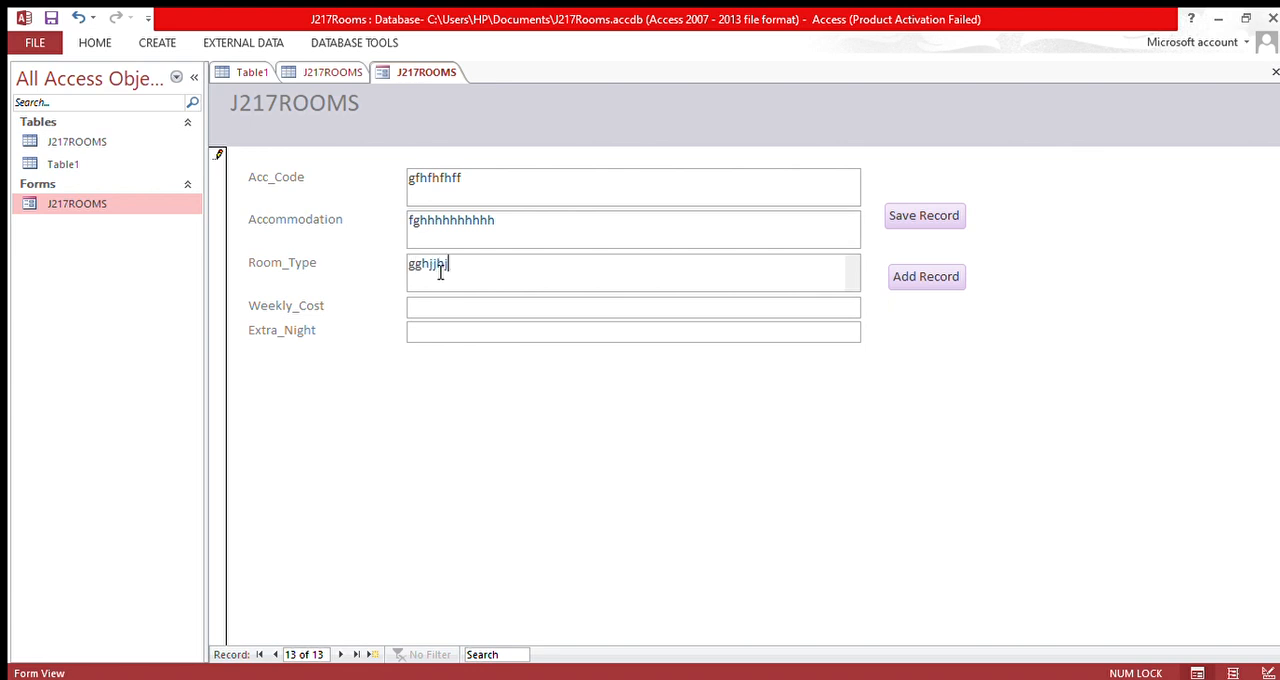
# Step: Set the record's Weekly_Cost to 54555 and Extra_Night to 777, and save it using the Save Record button
pyautogui.click(440, 312)
pyautogui.click(492, 272)
pyautogui.click(502, 314)
pyautogui.write('54555')
pyautogui.click(500, 332)
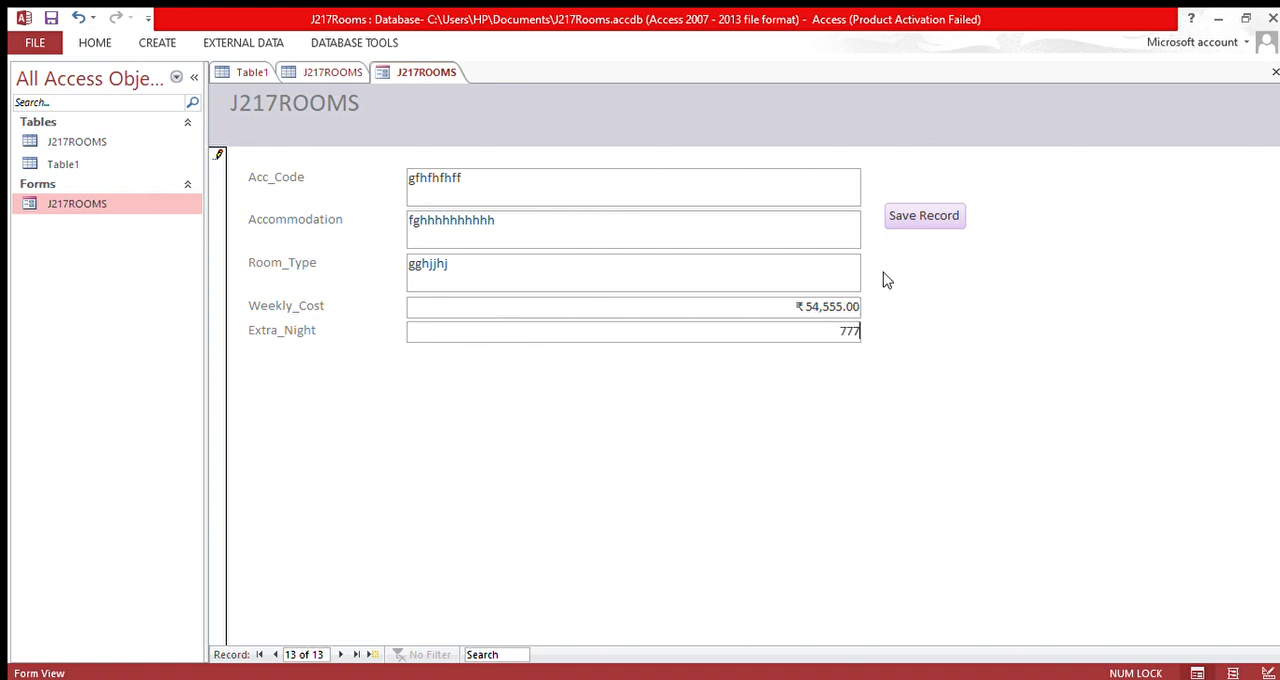
pyautogui.click(913, 229)
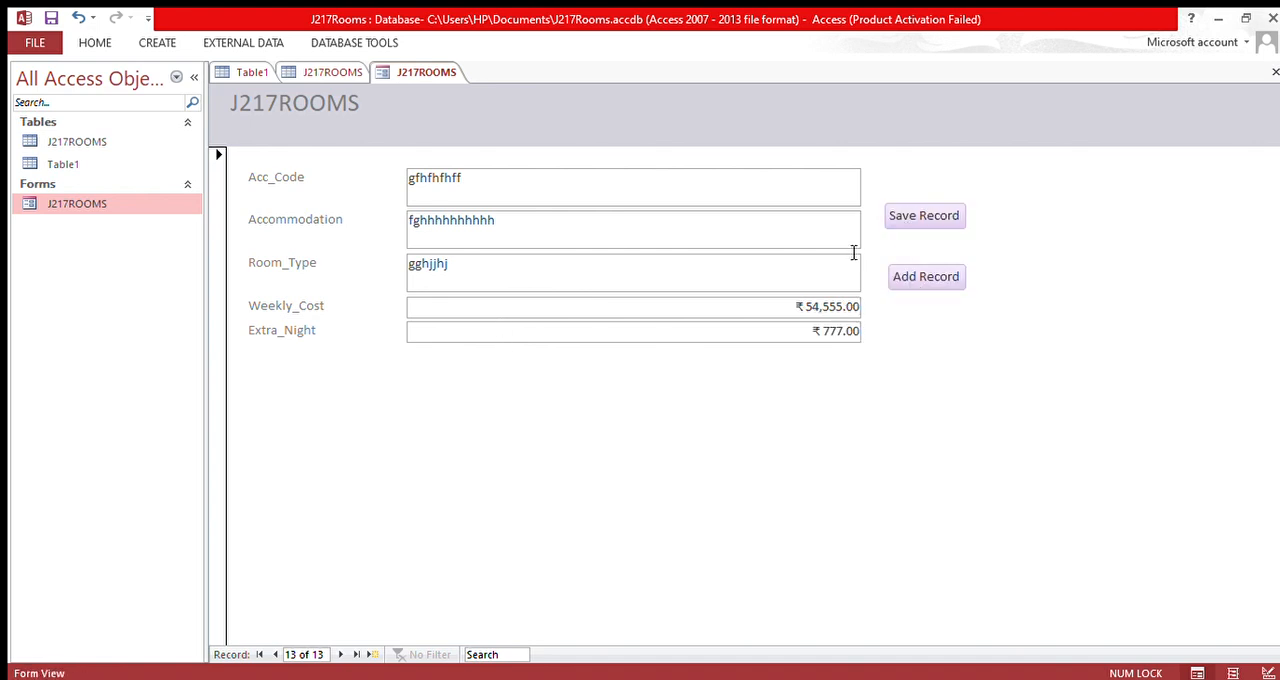
# Step: Start another blank record, check the records in the J217ROOMS table and return to the form
pyautogui.click(906, 277)
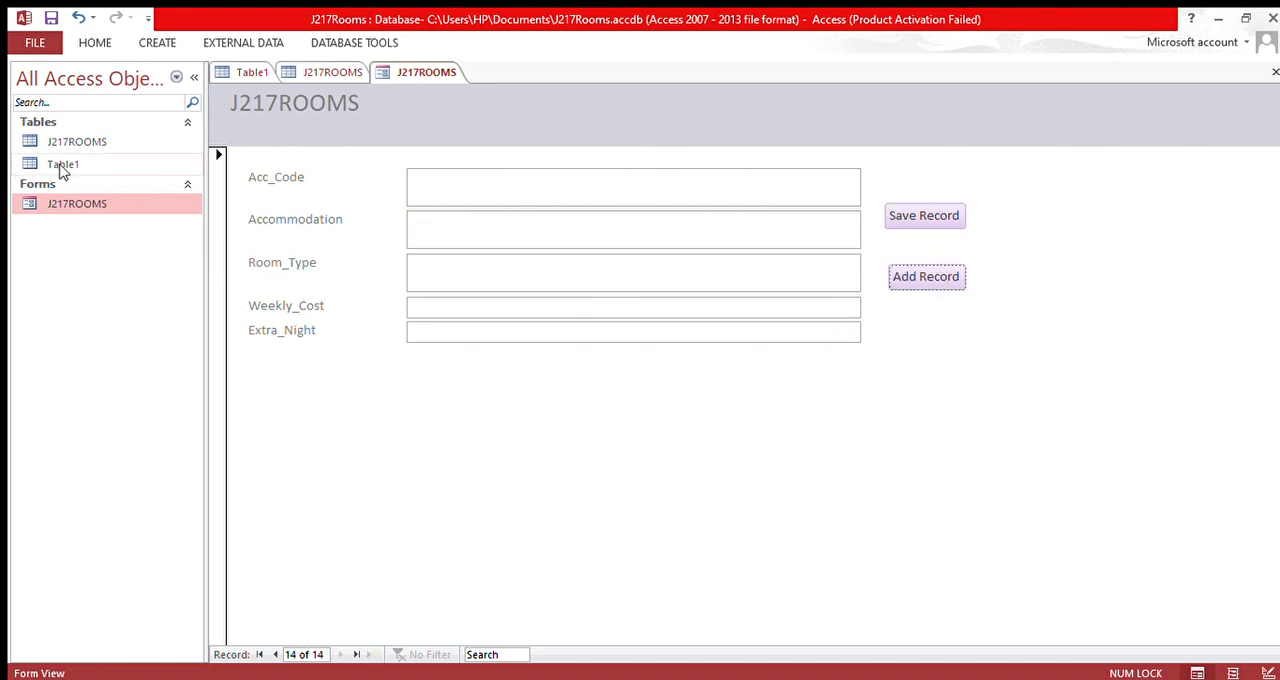
pyautogui.doubleClick(84, 144)
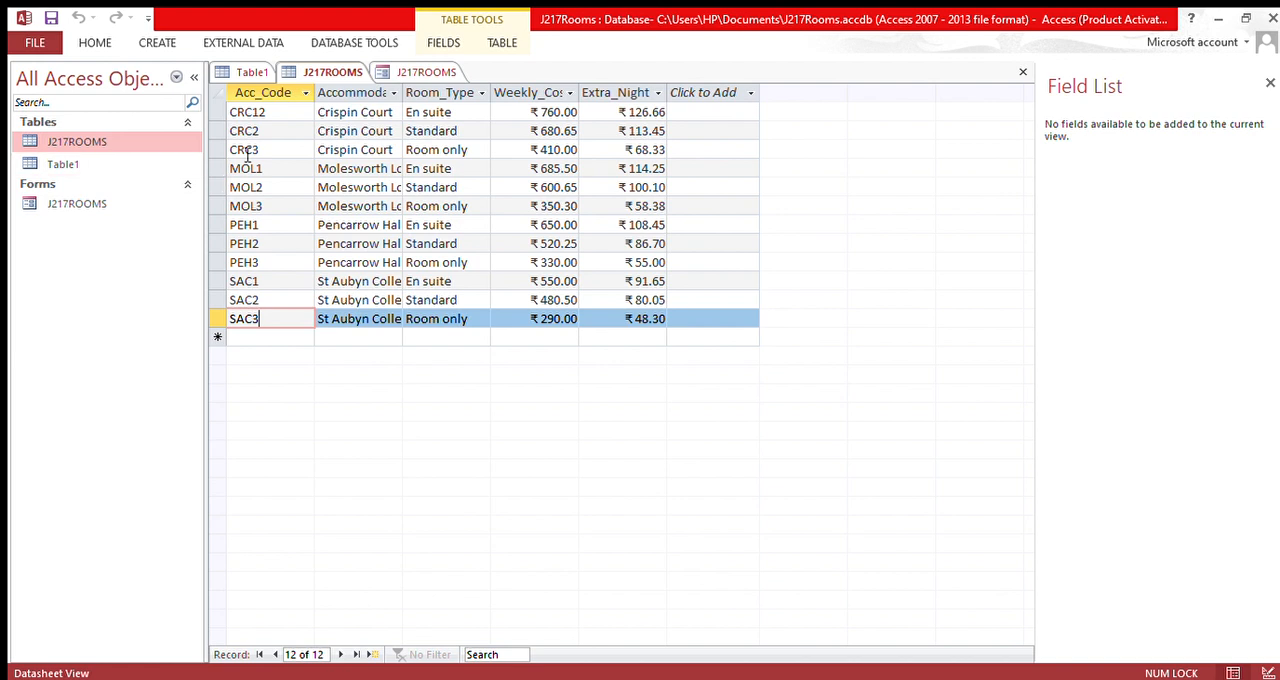
pyautogui.doubleClick(100, 206)
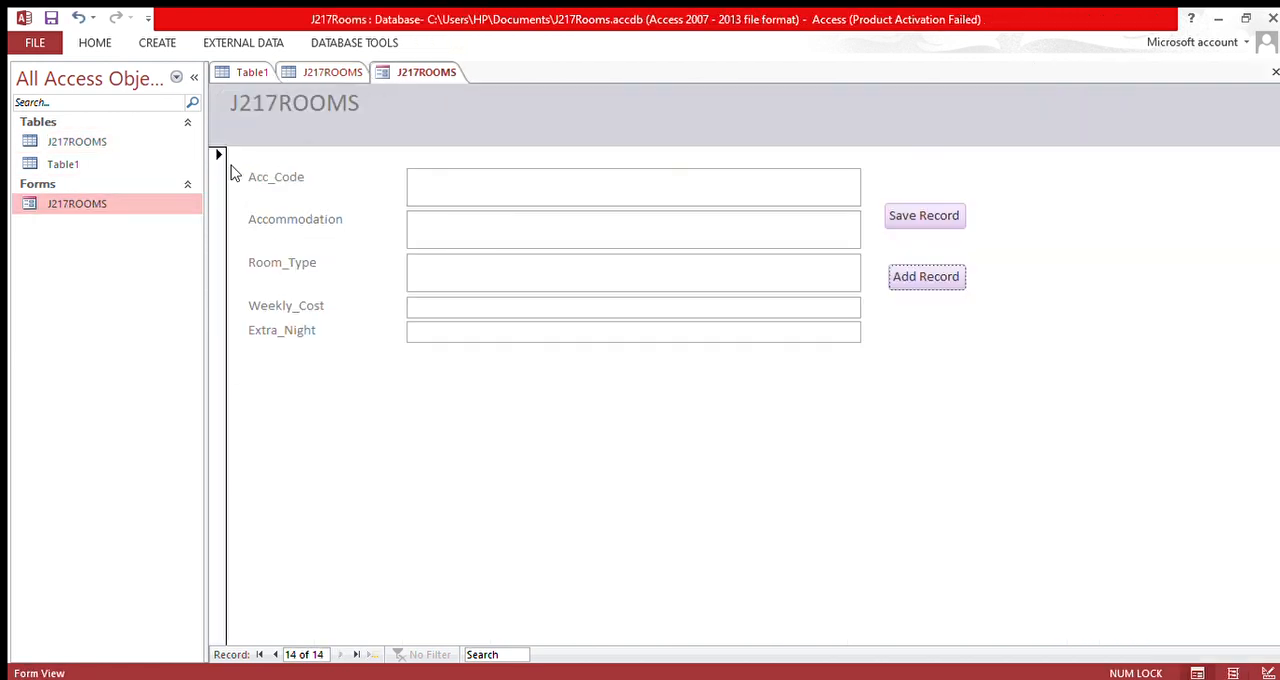
# Step: Switch the J217ROOMS form to Design View and change its theme to a grey colour scheme
pyautogui.click(465, 198)
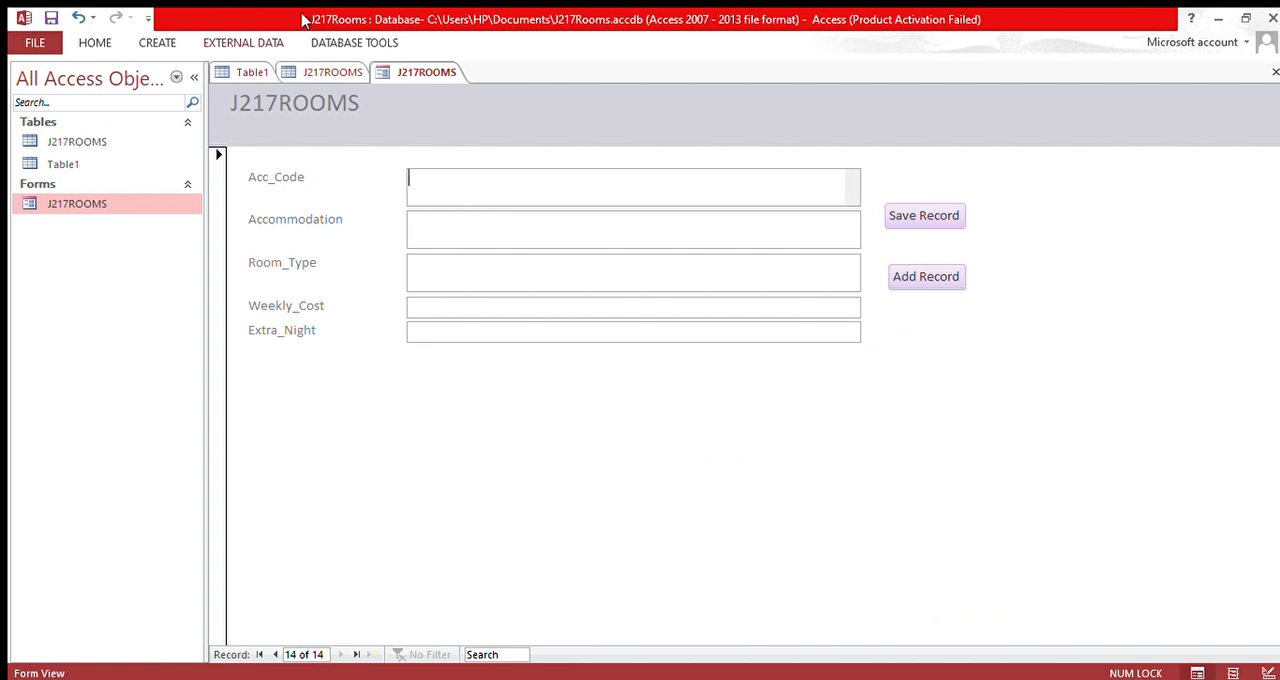
pyautogui.click(1268, 673)
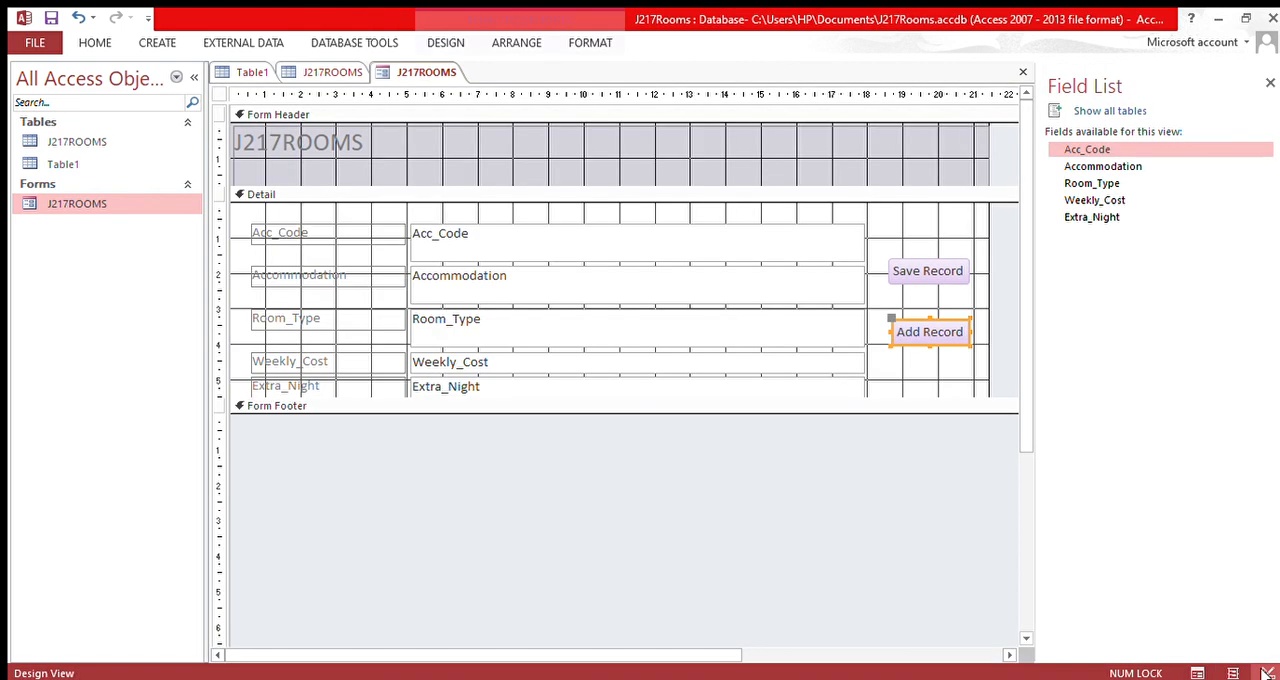
pyautogui.click(471, 240)
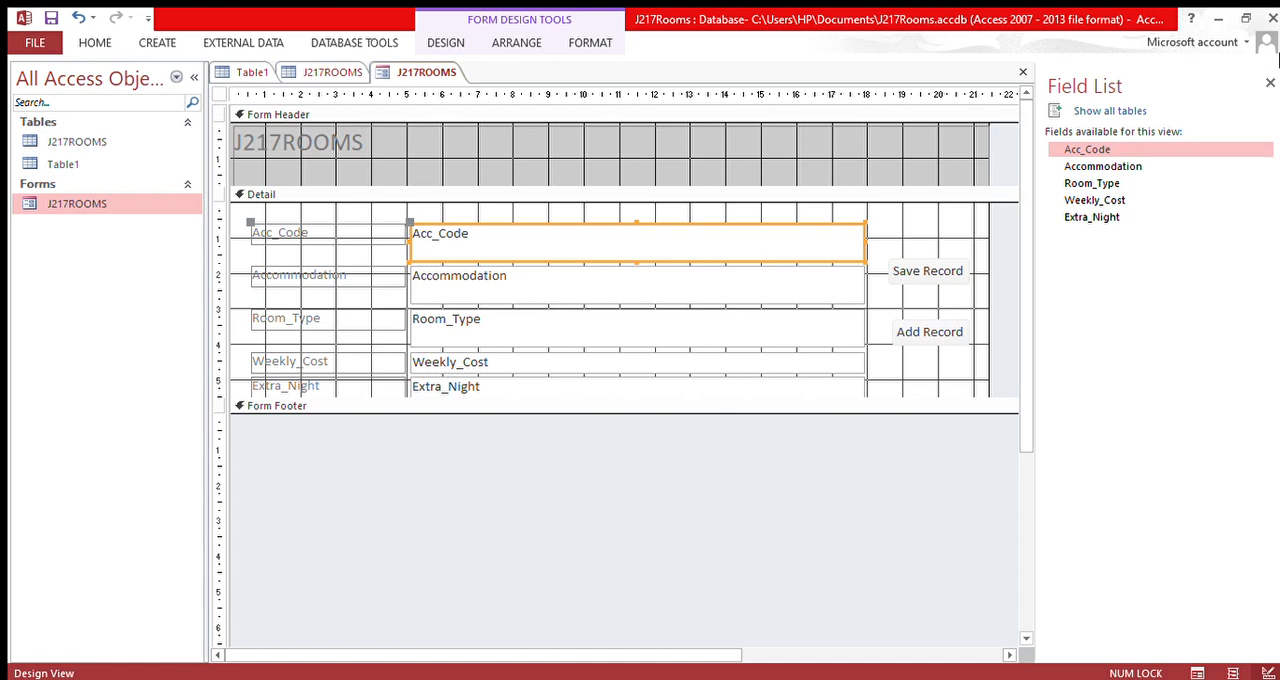
# Step: Open the J217ROOMS table's datasheet and go to the SAC1 record
pyautogui.doubleClick(96, 144)
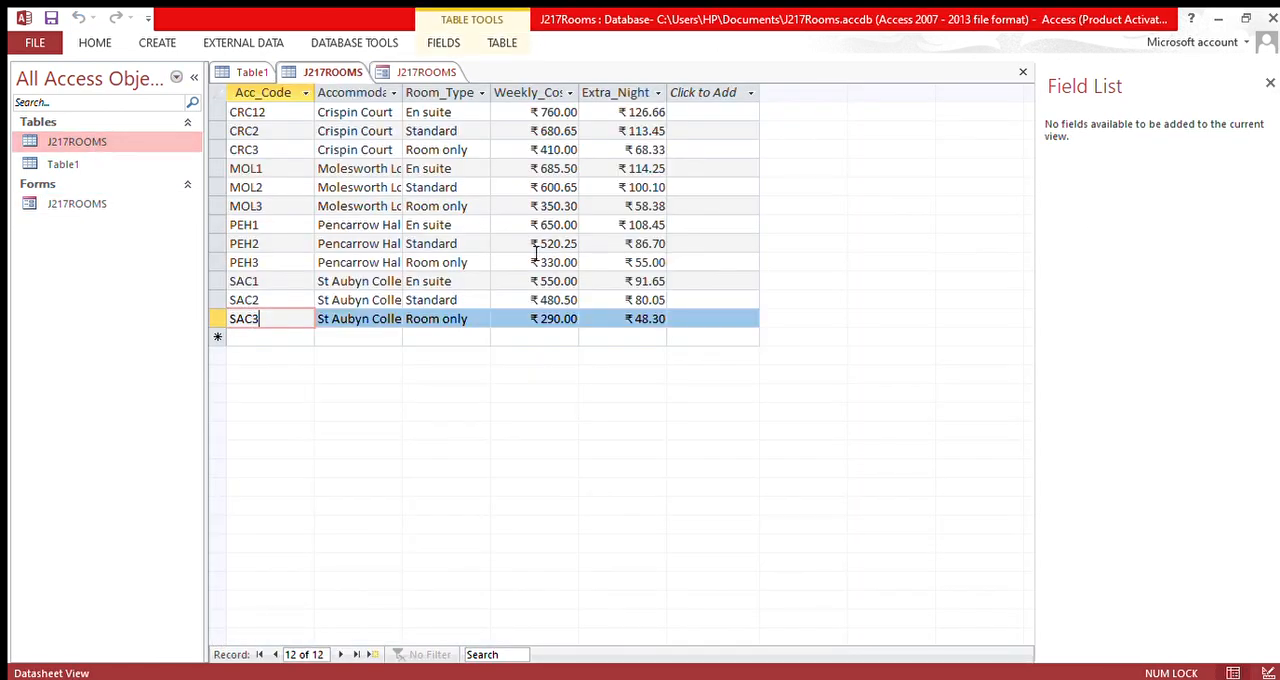
pyautogui.click(290, 284)
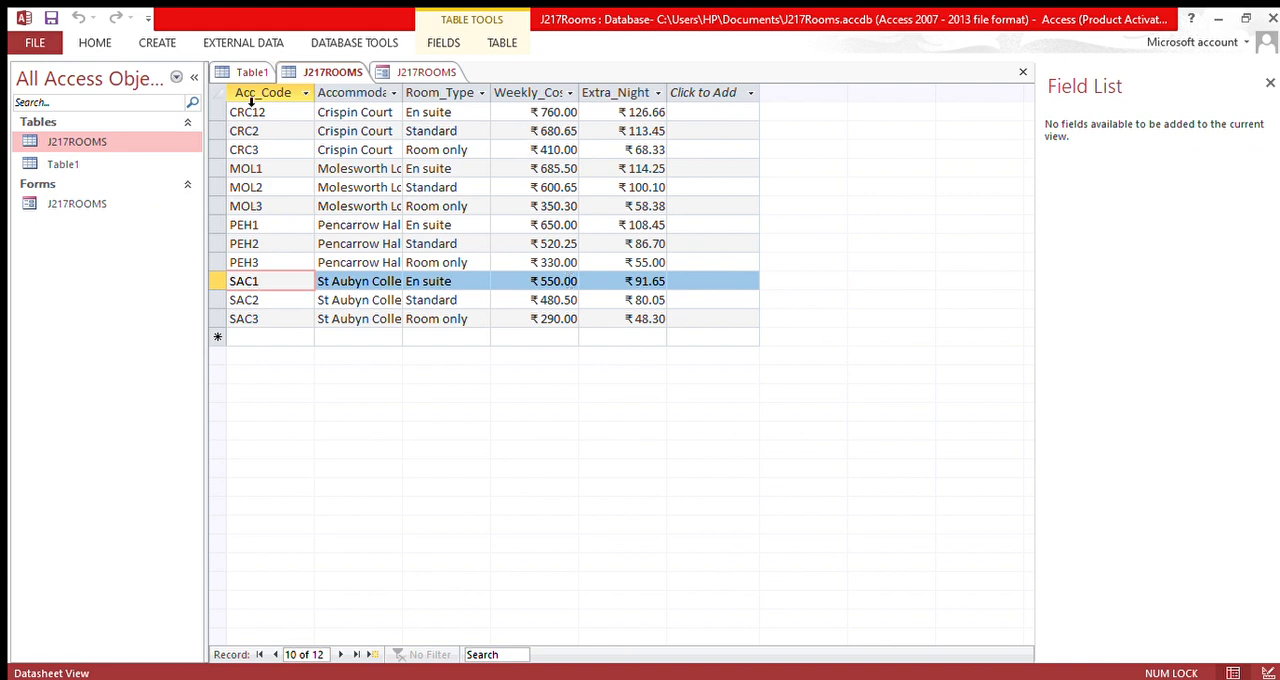